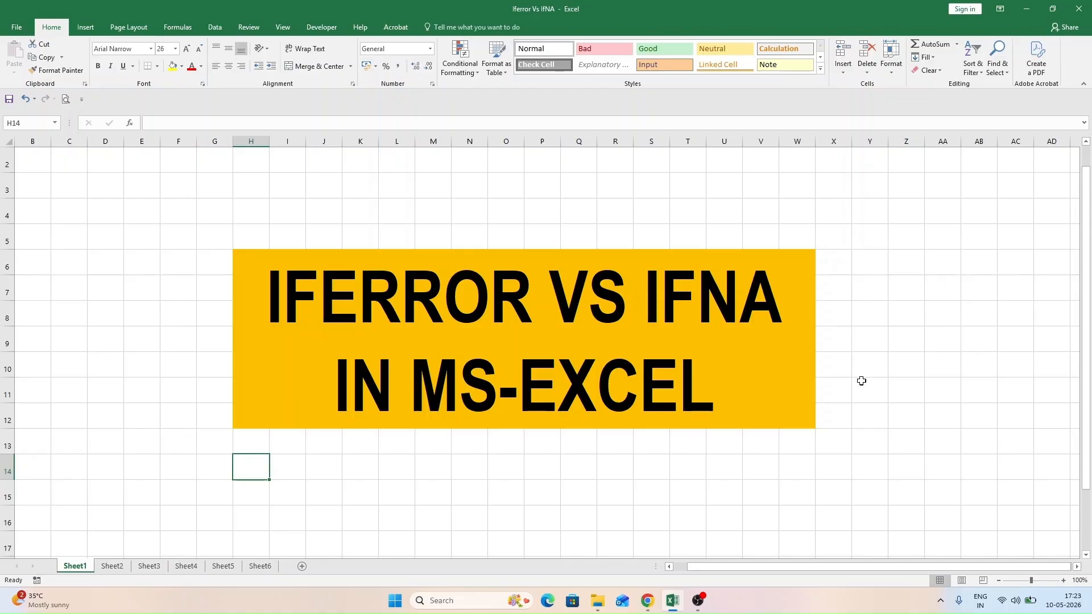
Step: View the list of available logical functions, including IFERROR and IFNA
click(865, 309)
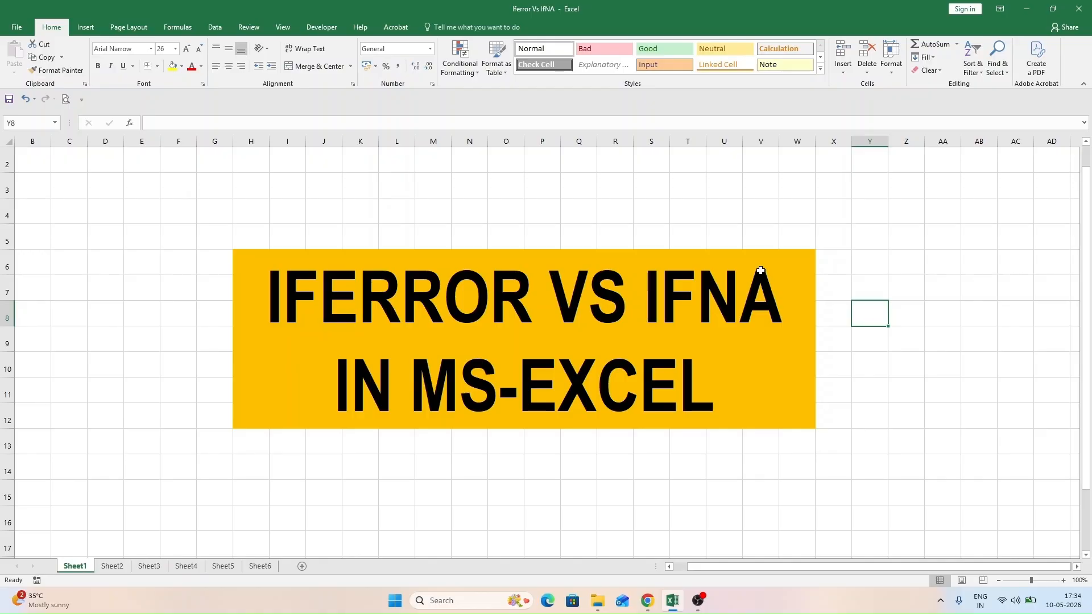
click(163, 28)
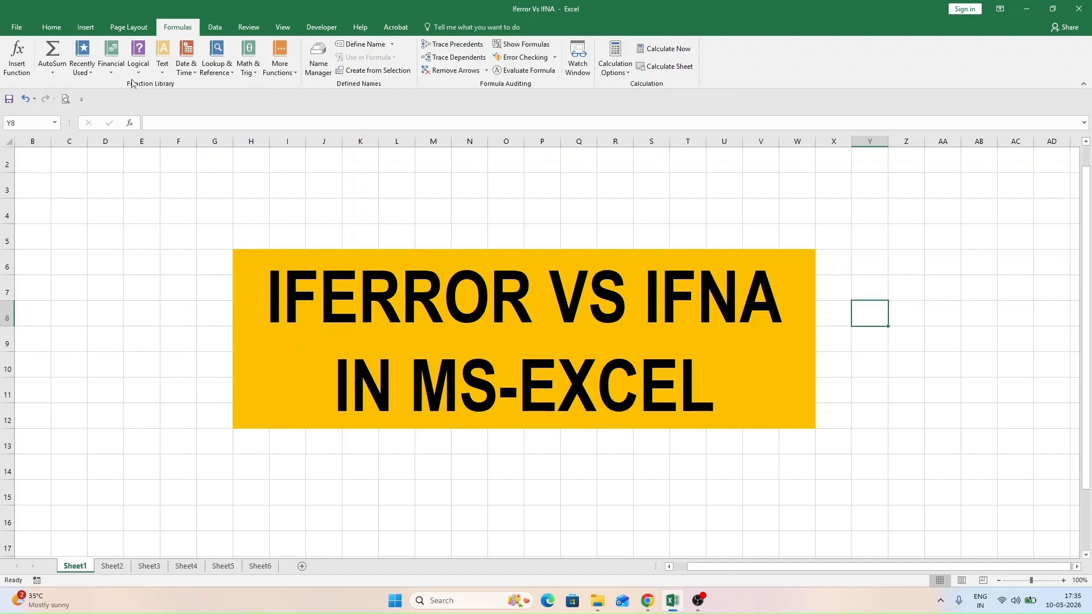
click(139, 60)
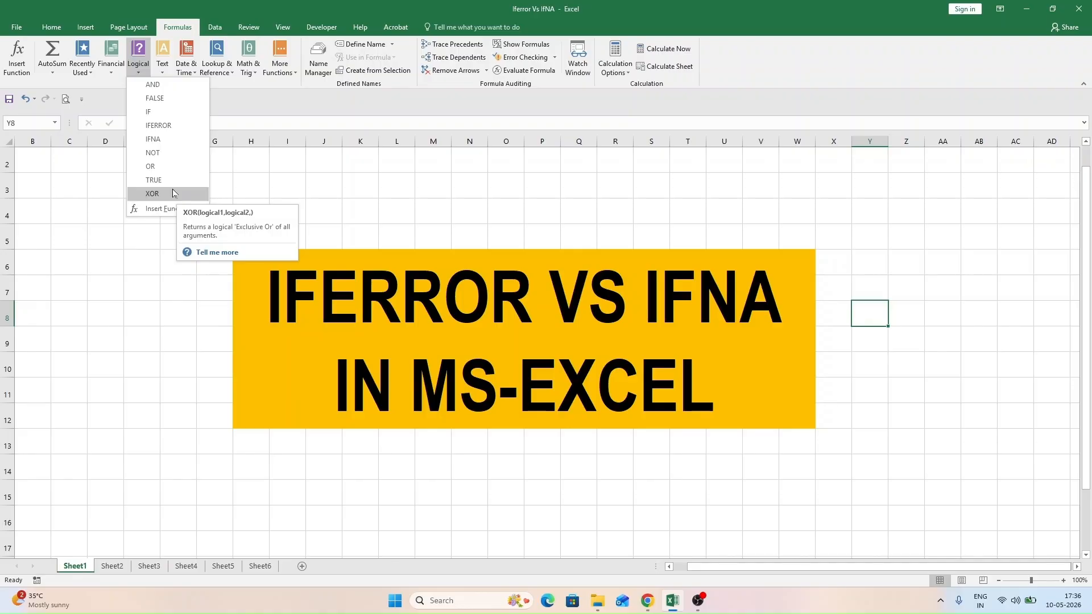
click(10, 71)
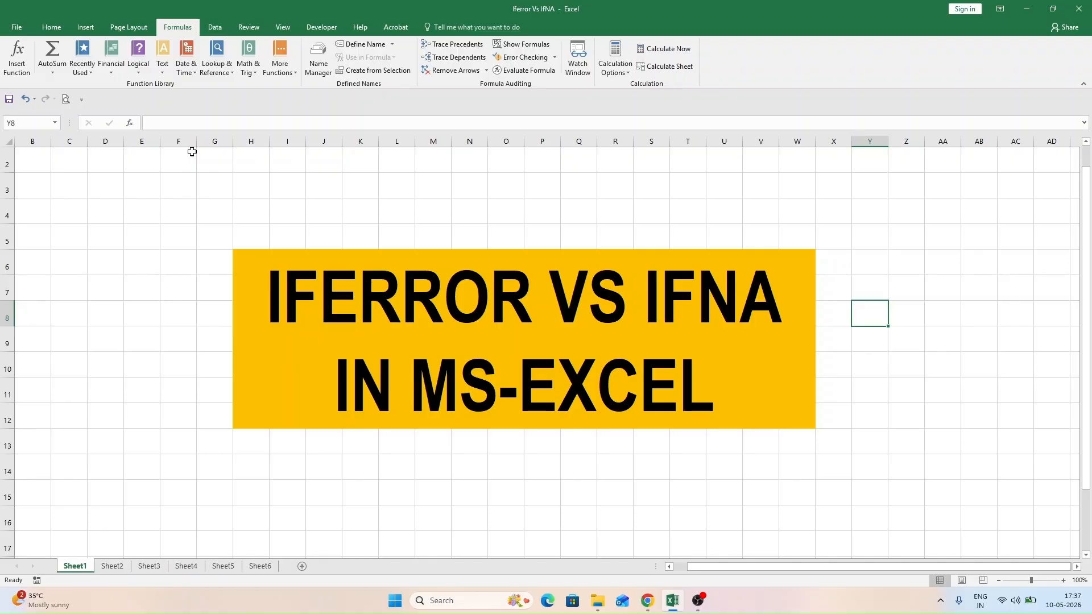
Step: Search the function library for IFERROR and view its arguments for cell Y8 without inserting it
click(130, 122)
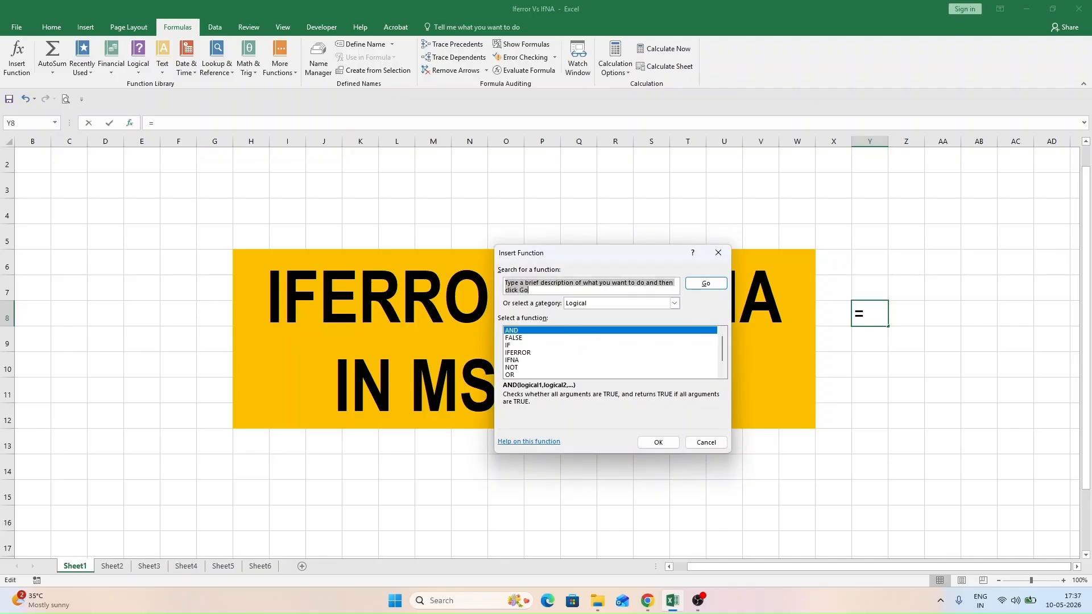
click(592, 286)
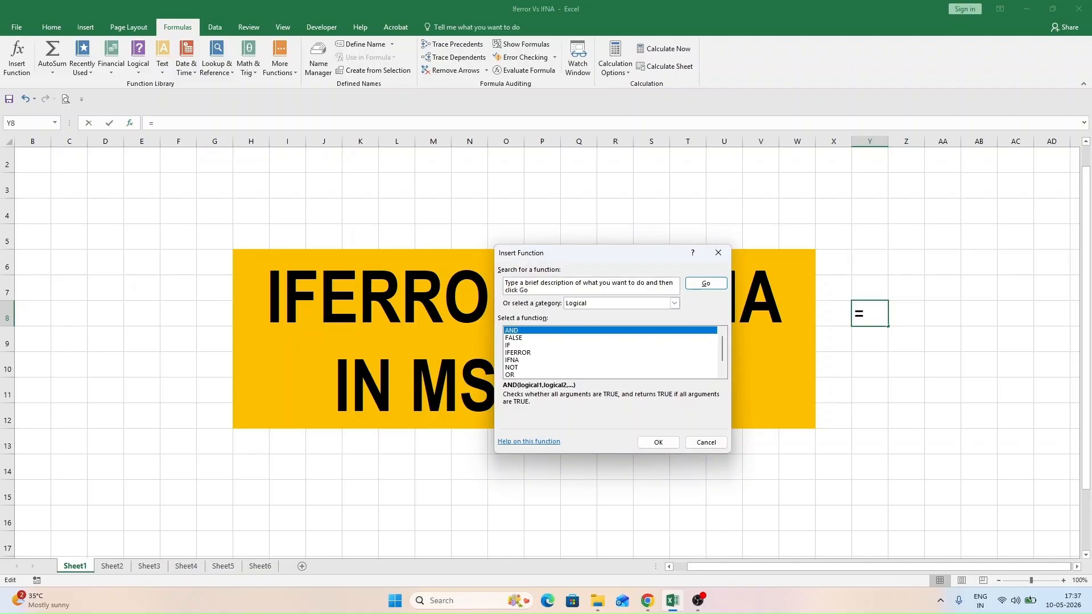
drag(529, 290, 504, 282)
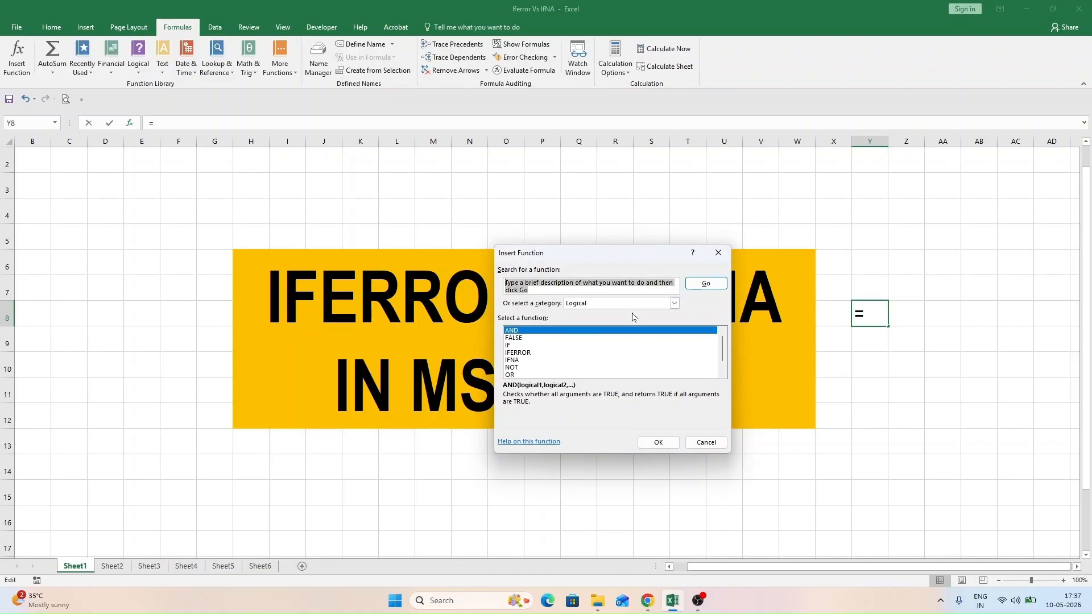
text(IFEROR)
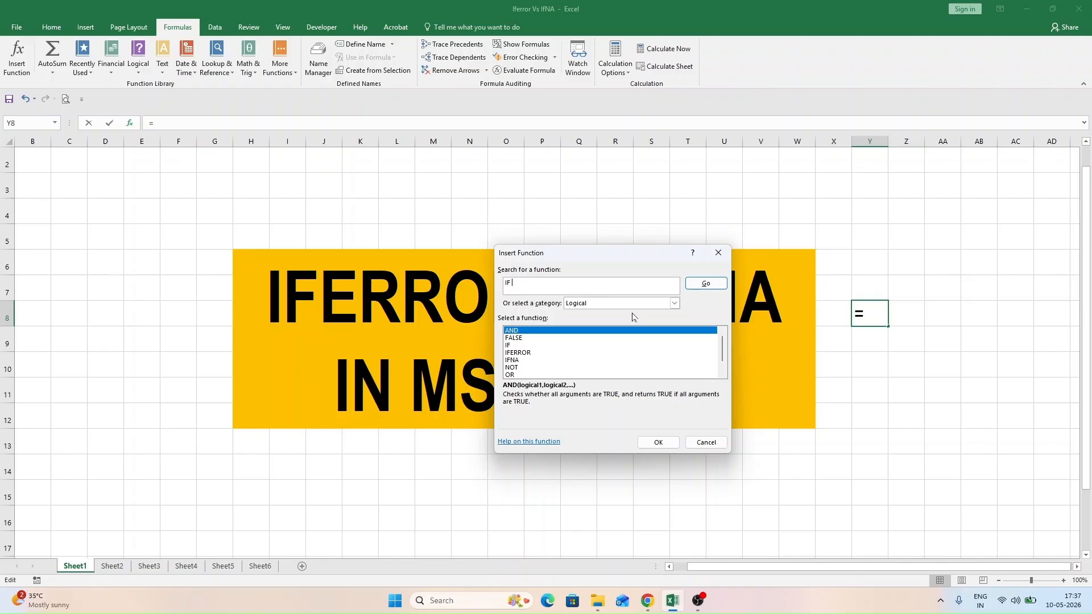
key(BackSpace)
text(ROR)
click(620, 306)
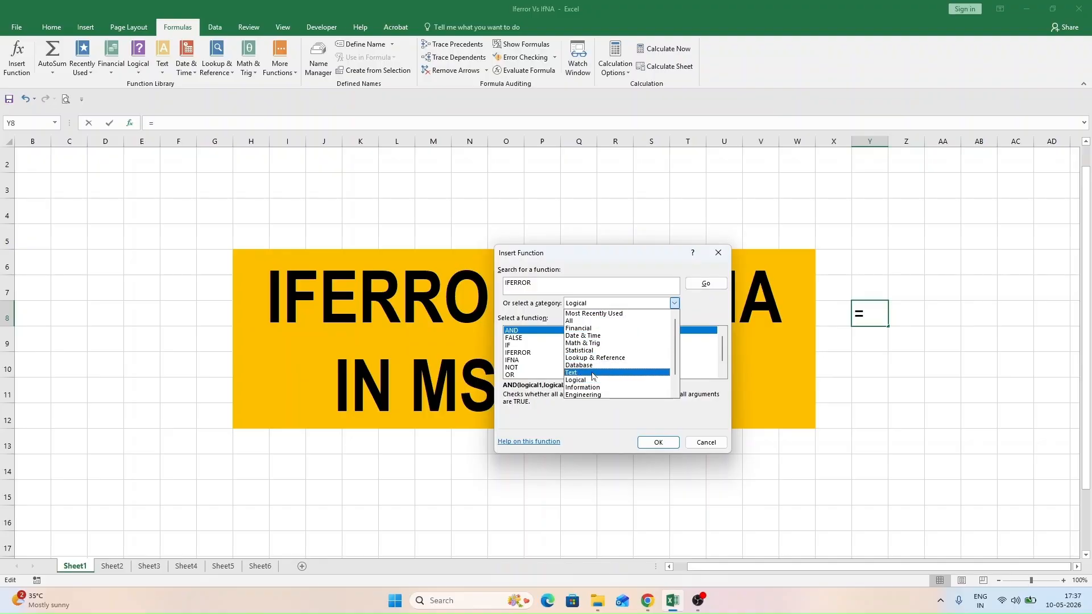
click(593, 384)
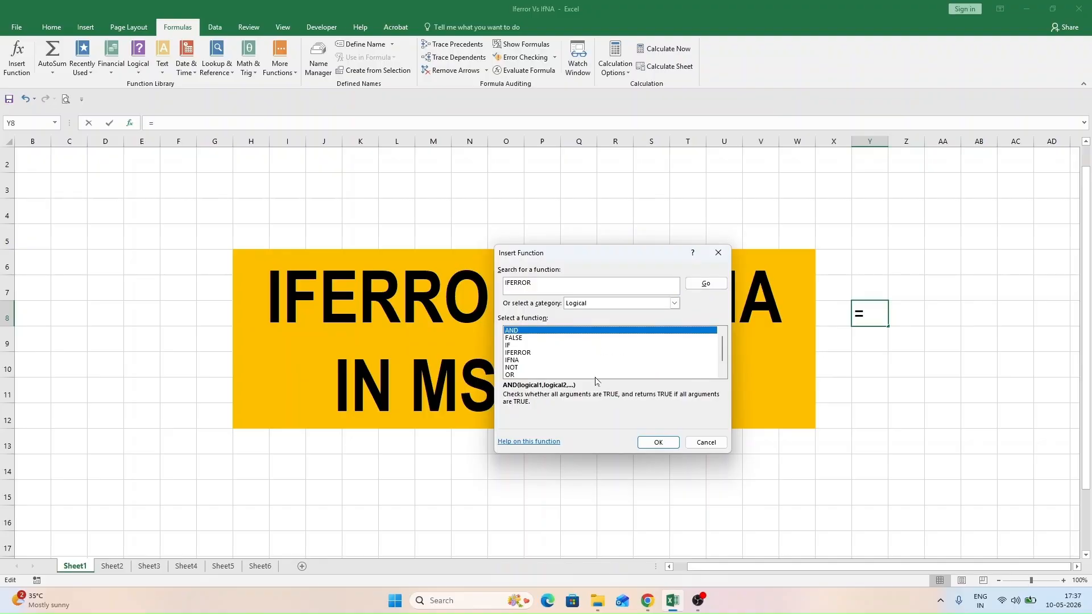
click(710, 284)
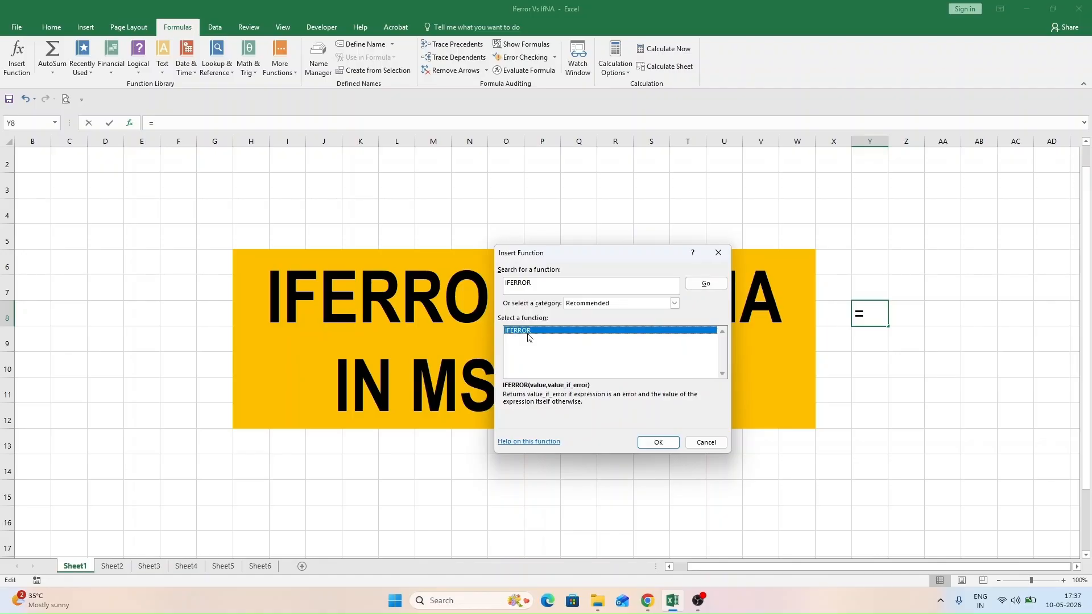
click(658, 443)
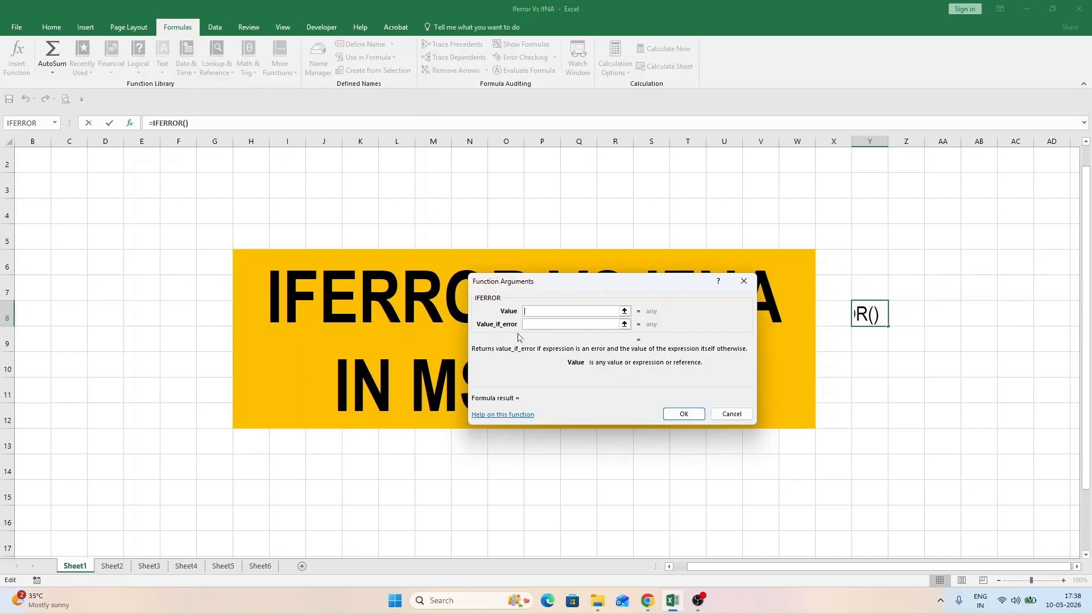
click(732, 414)
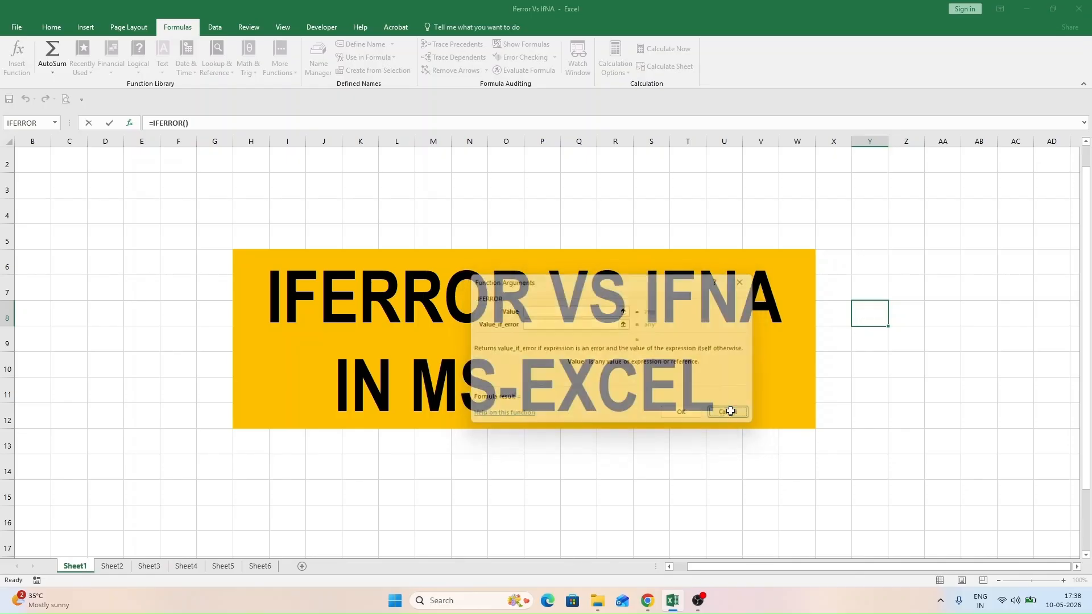
Step: Search the function library for IFNA and view its arguments for cell Y8 without inserting it
click(131, 125)
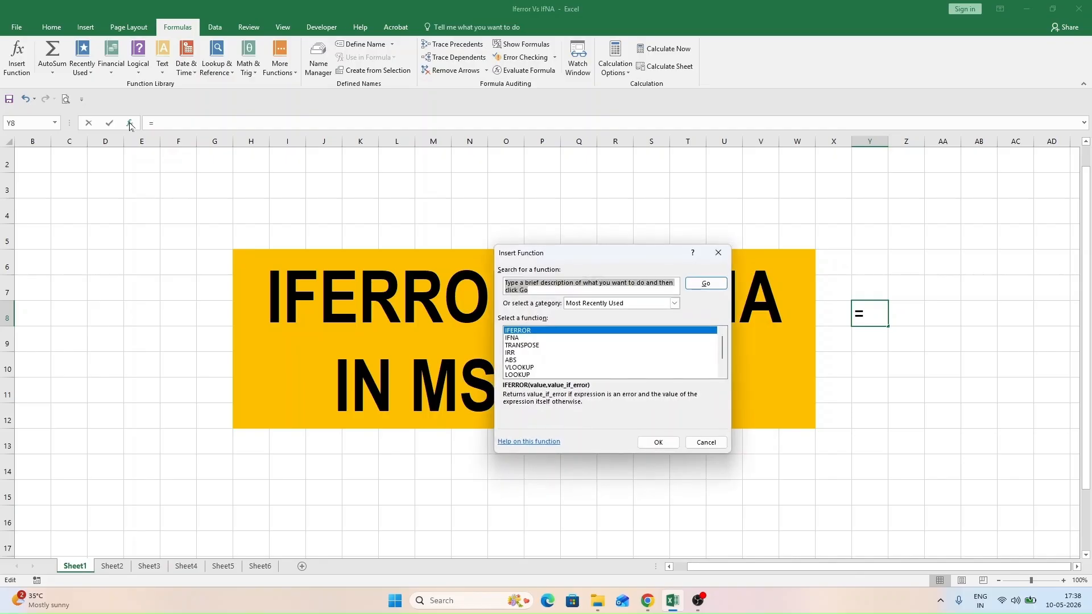
click(530, 290)
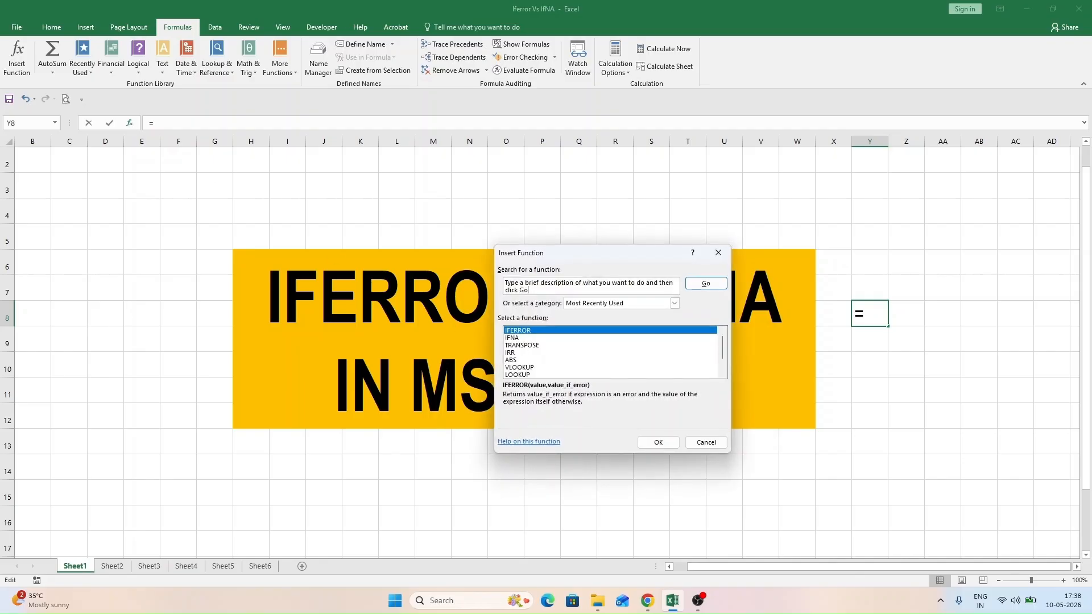
text(IFNA)
key(shift+Up)
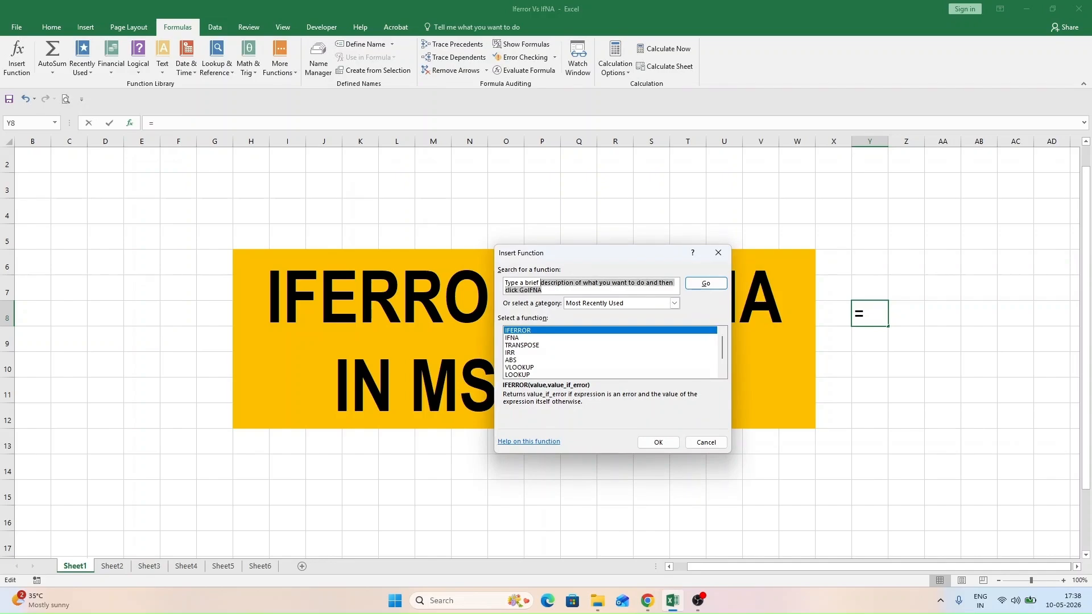
key(ctrl+shift+Left)
key(ctrl+shift+Left)
key(ctrl+shift+Left)
text(IFNA)
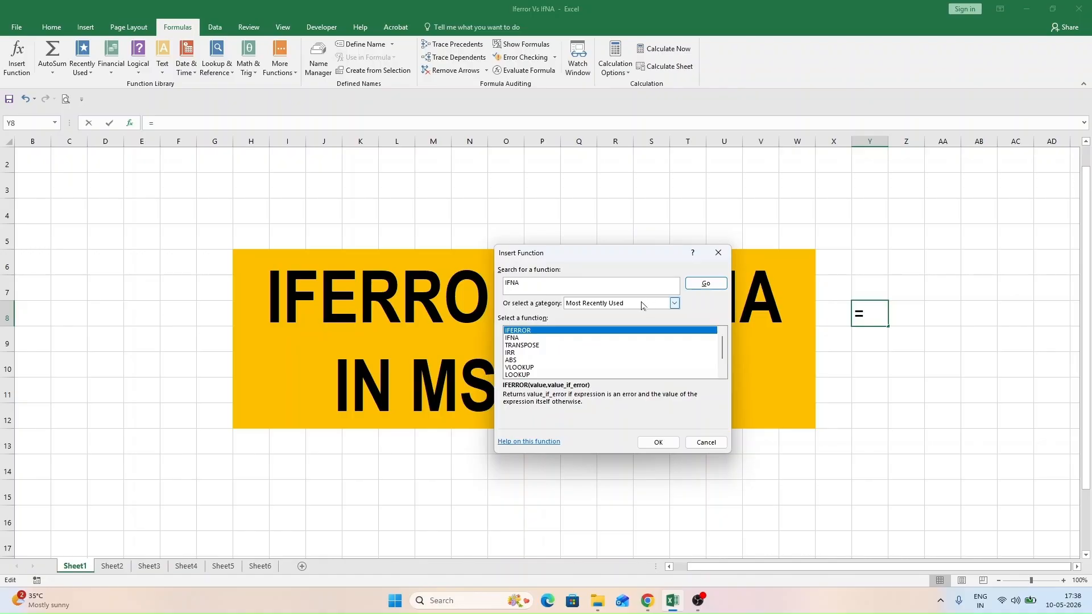
click(675, 303)
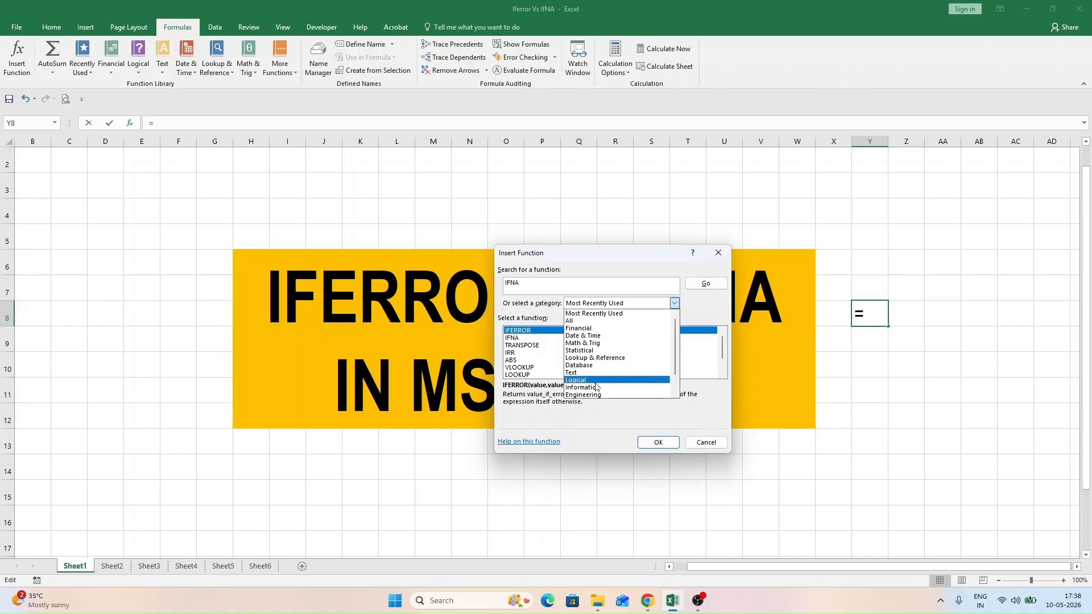
click(595, 380)
click(705, 283)
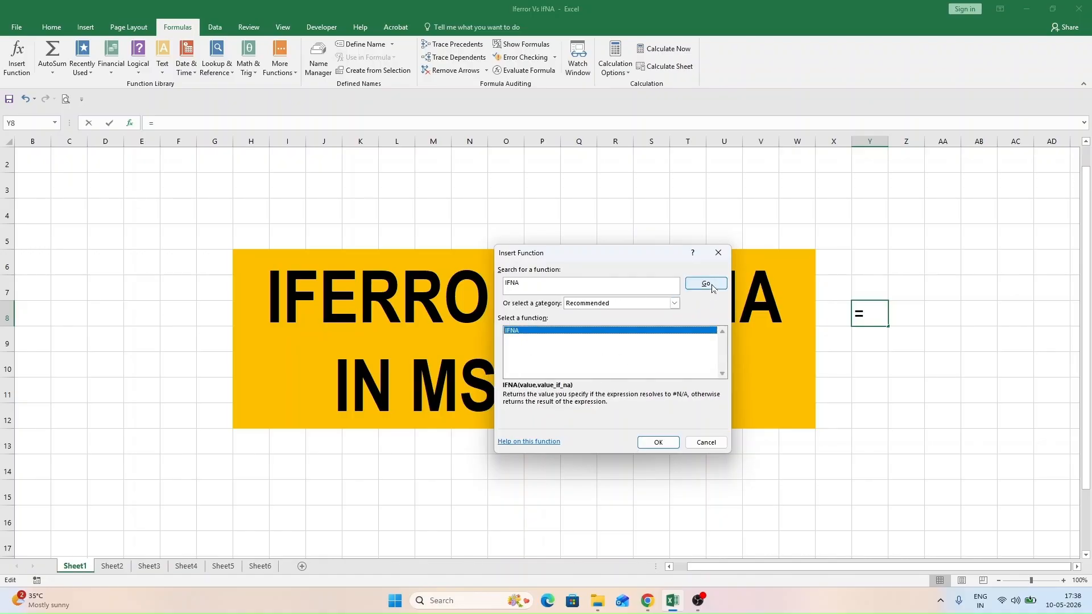
click(657, 444)
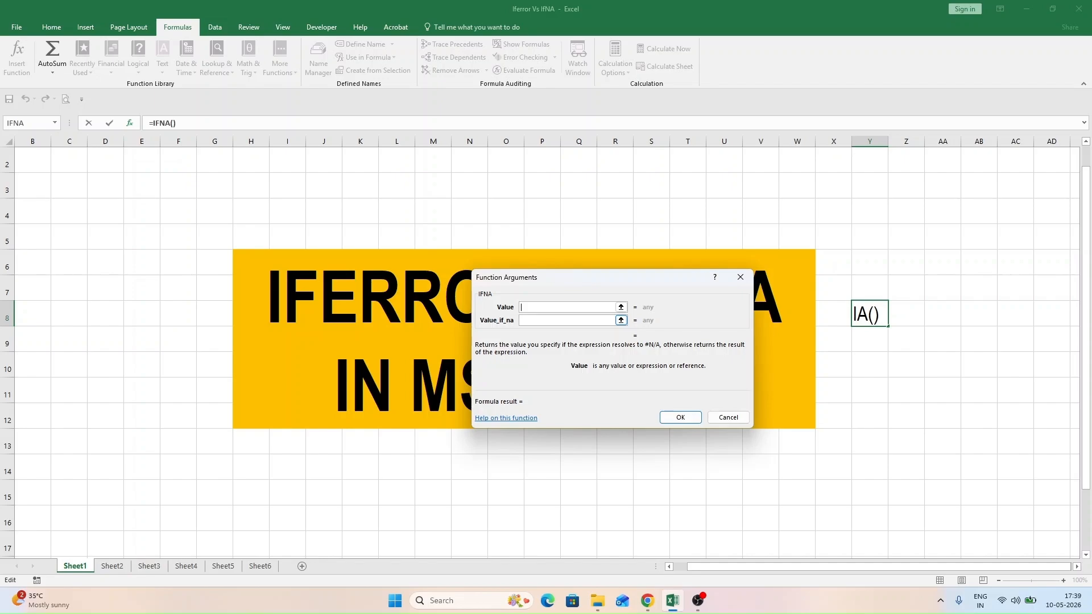
click(729, 417)
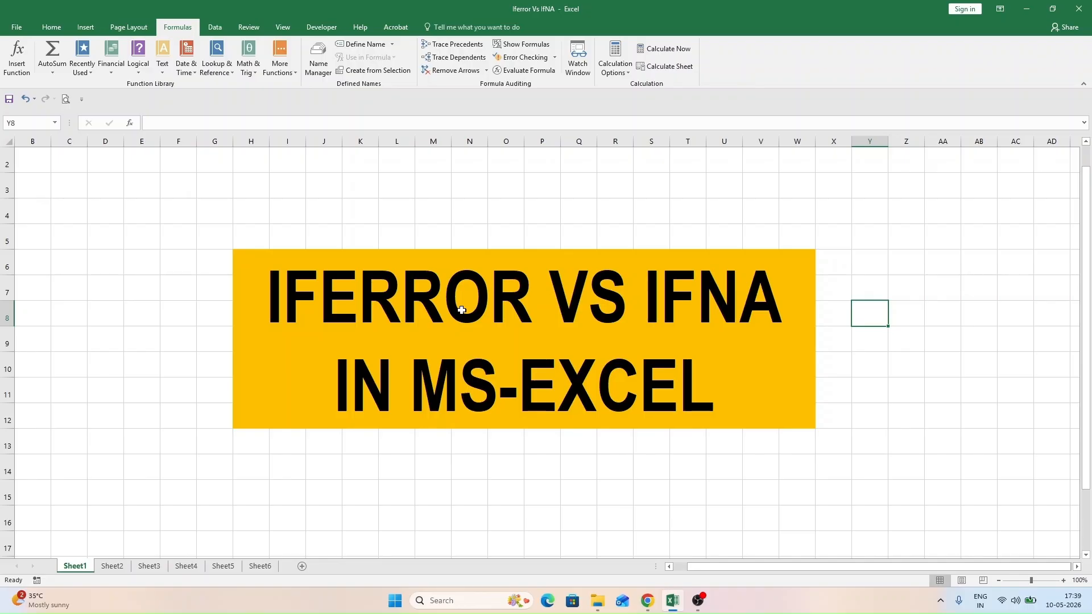
Step: Switch to Sheet2 and fit the SALARY column's width to its contents
click(112, 565)
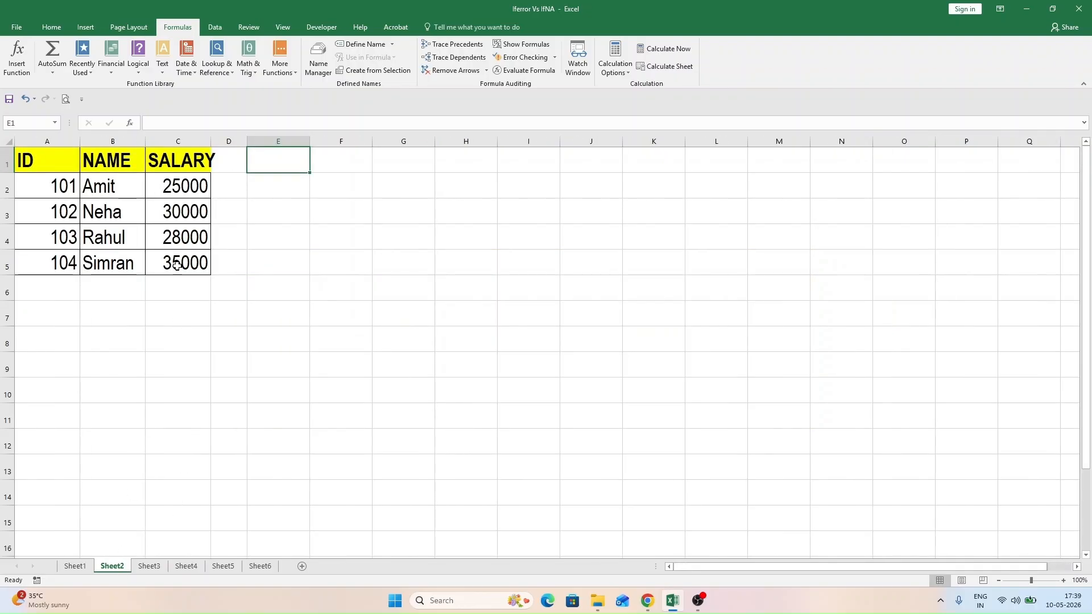
click(64, 162)
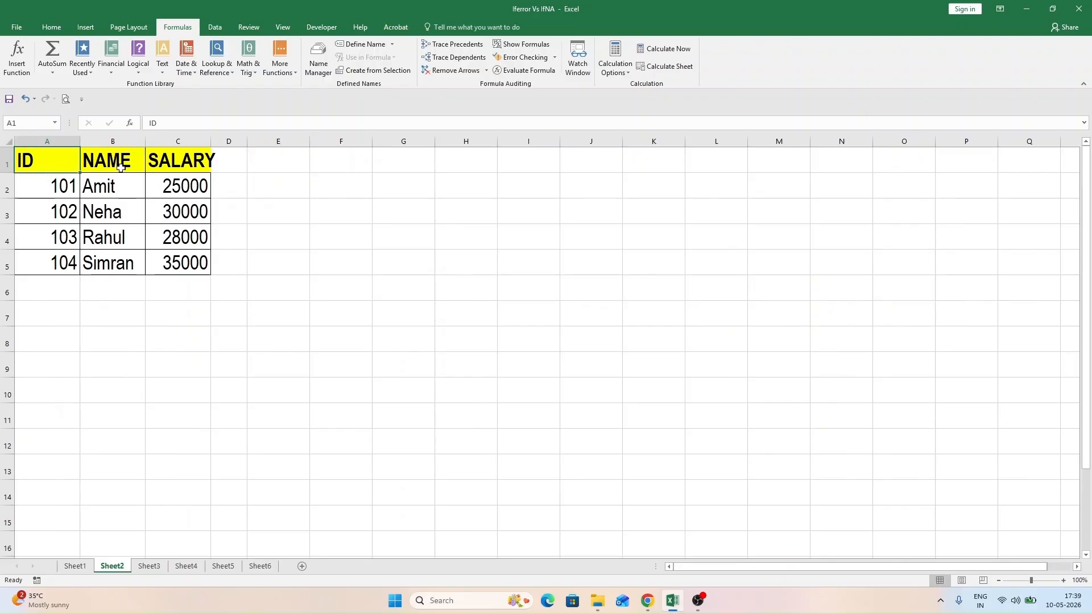
click(120, 167)
double_click(210, 141)
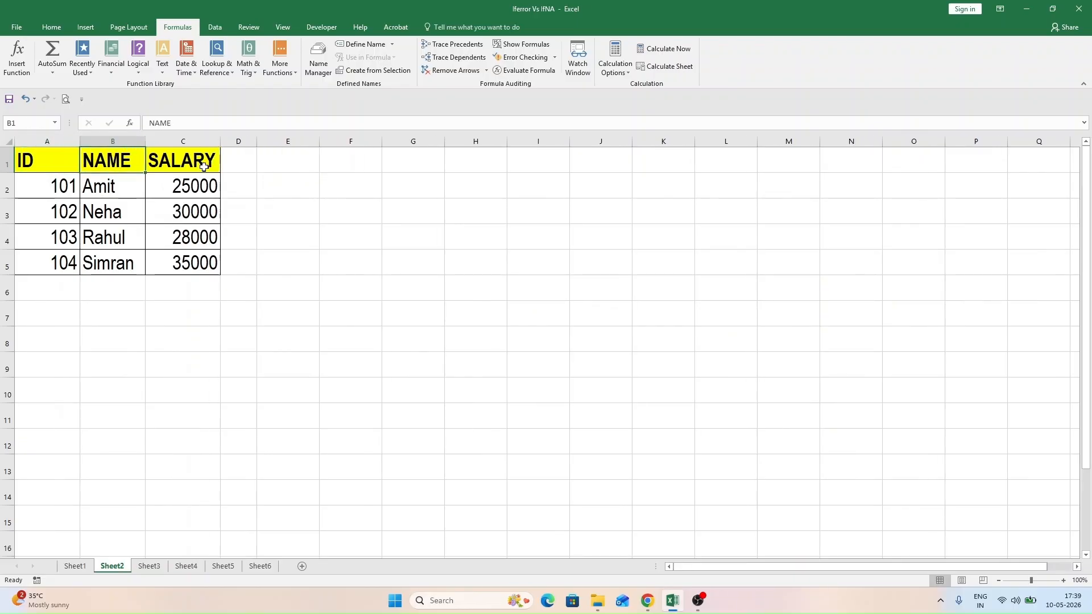
click(203, 167)
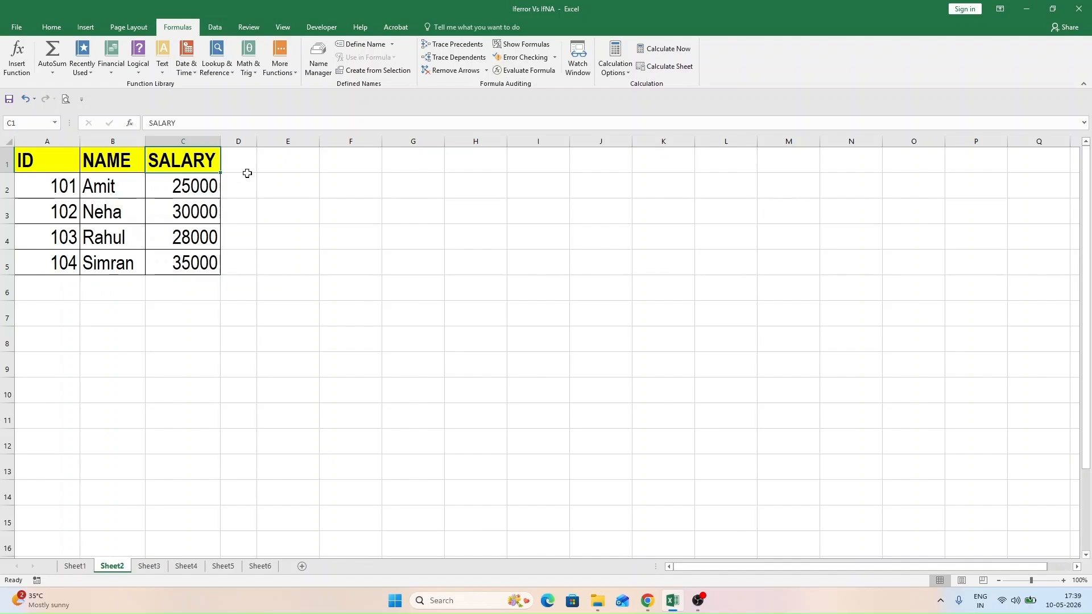
Step: Enter the heading NUMBER in cell E1 and fit column E to its width
click(291, 163)
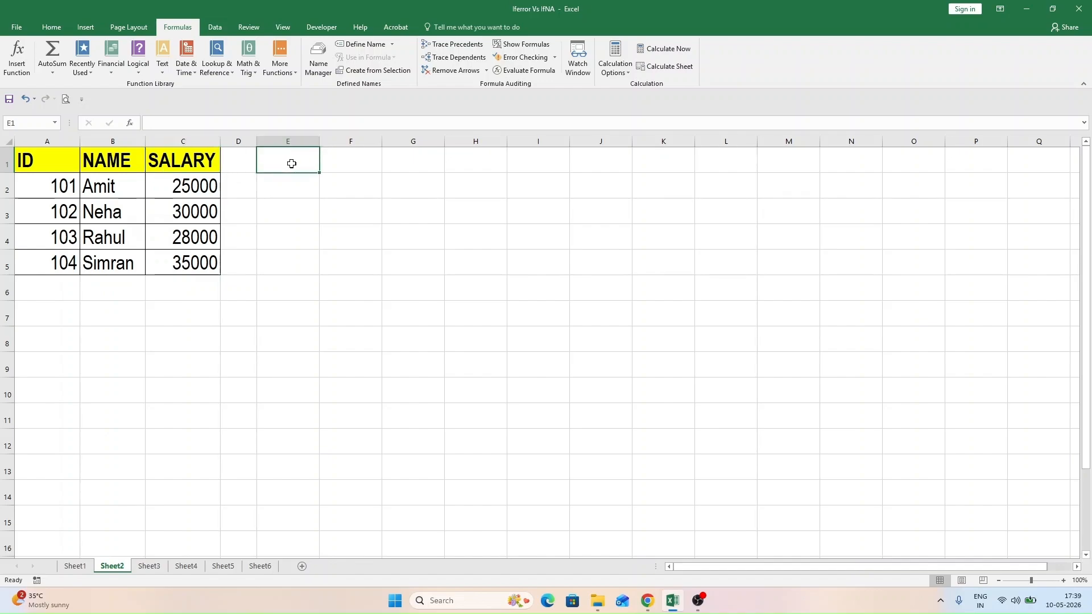
text(num)
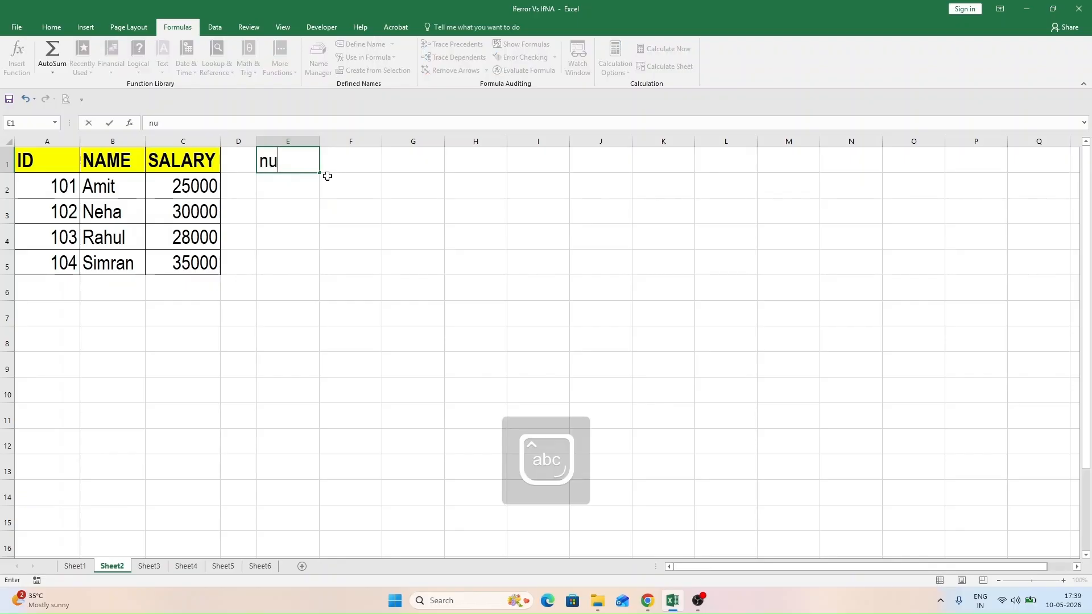
key(BackSpace)
key(BackSpace)
key(BackSpace)
key(Caps_Lock)
text(NUMBER)
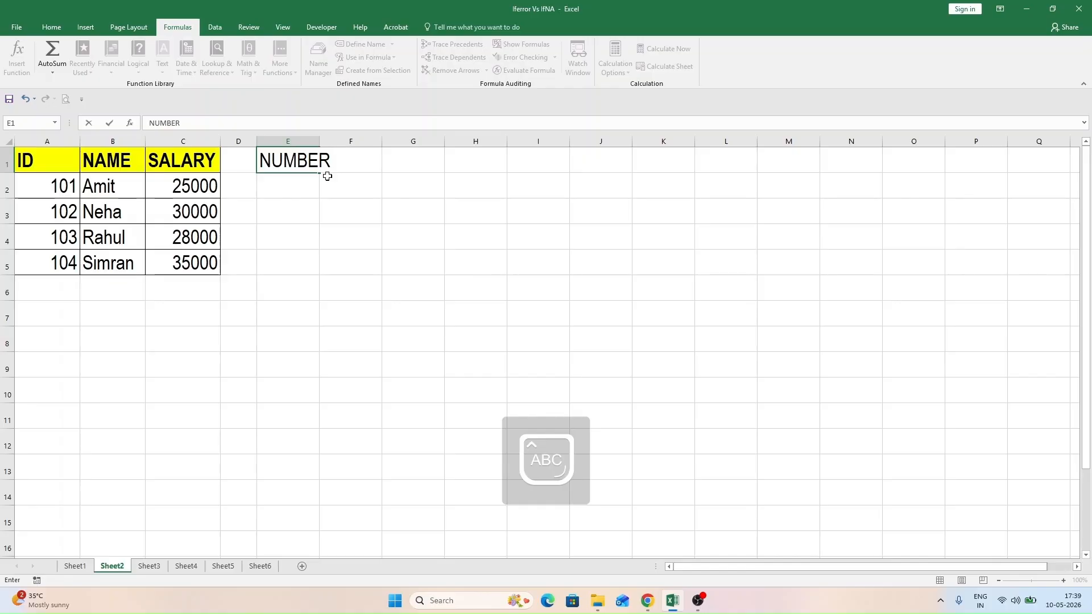
key(Tab)
click(314, 160)
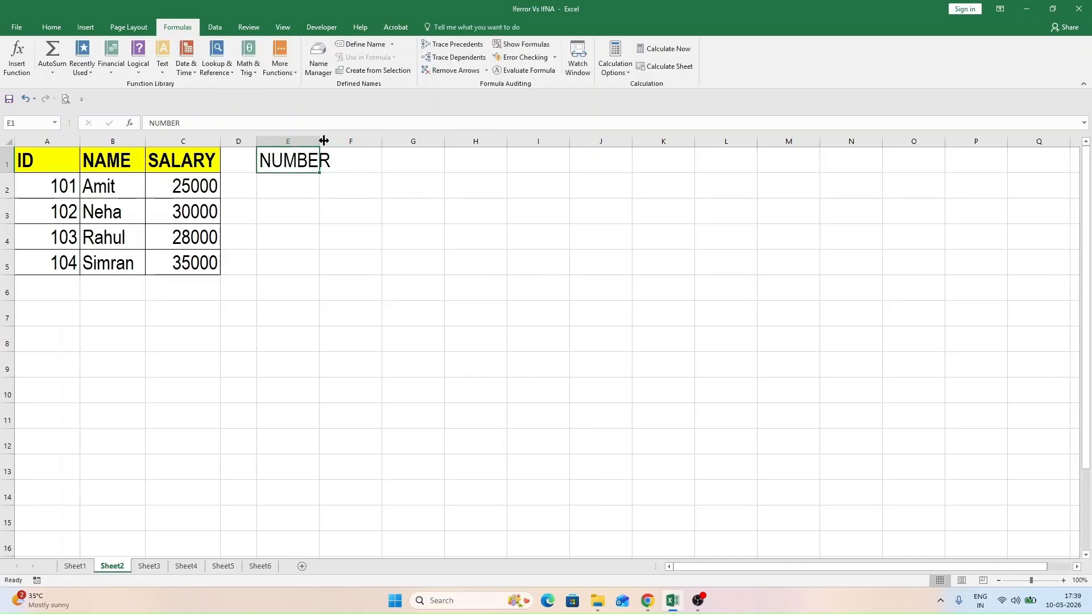
double_click(320, 141)
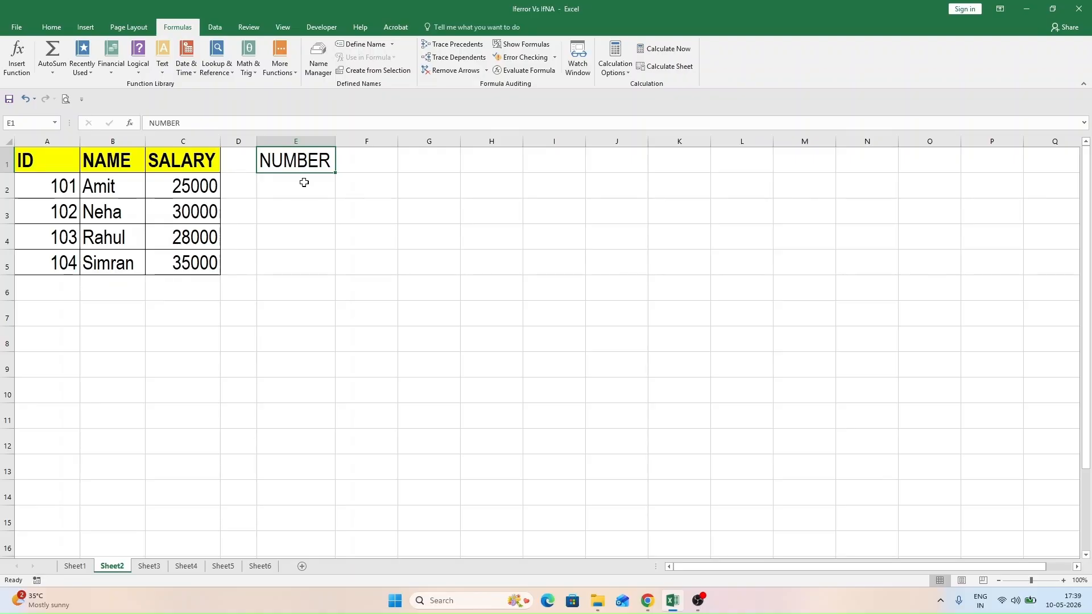
Step: Enter 100 in cell E2 under NUMBER and the heading RESULT in cell F1
click(304, 182)
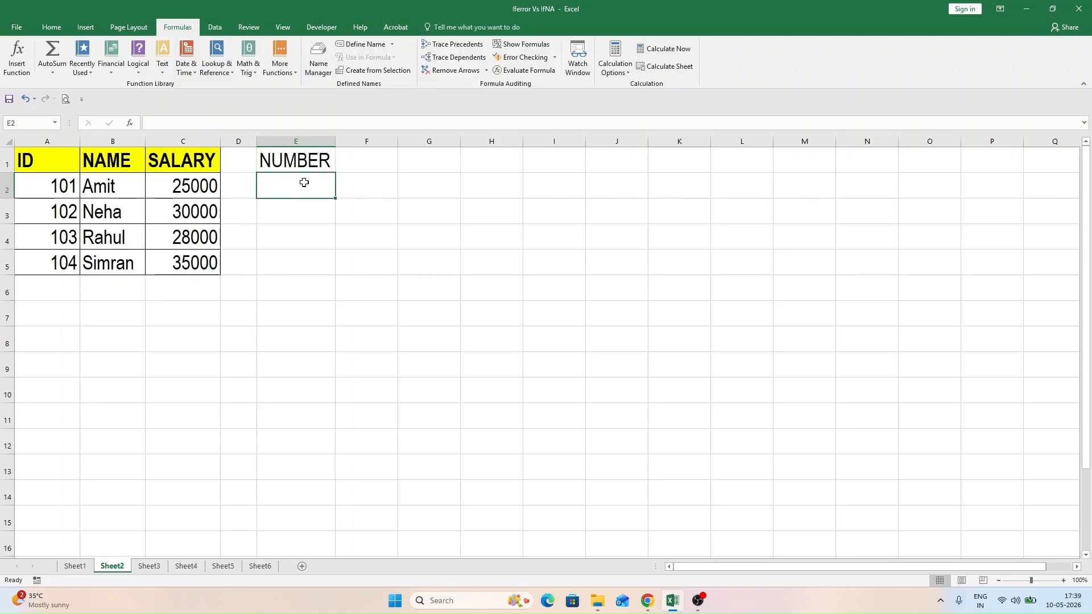
text(100)
key(Tab)
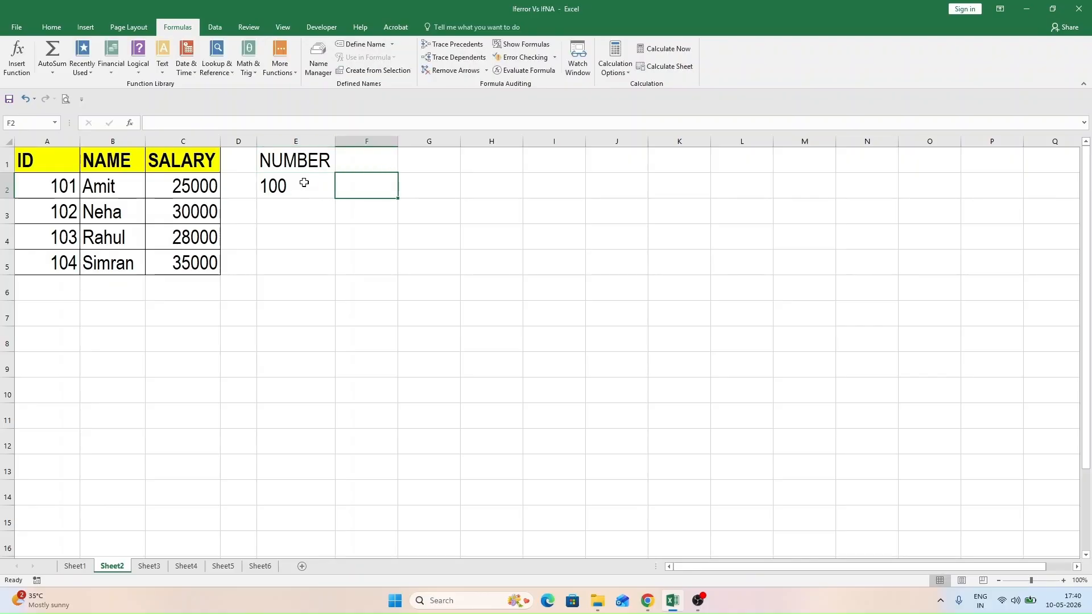
key(Up)
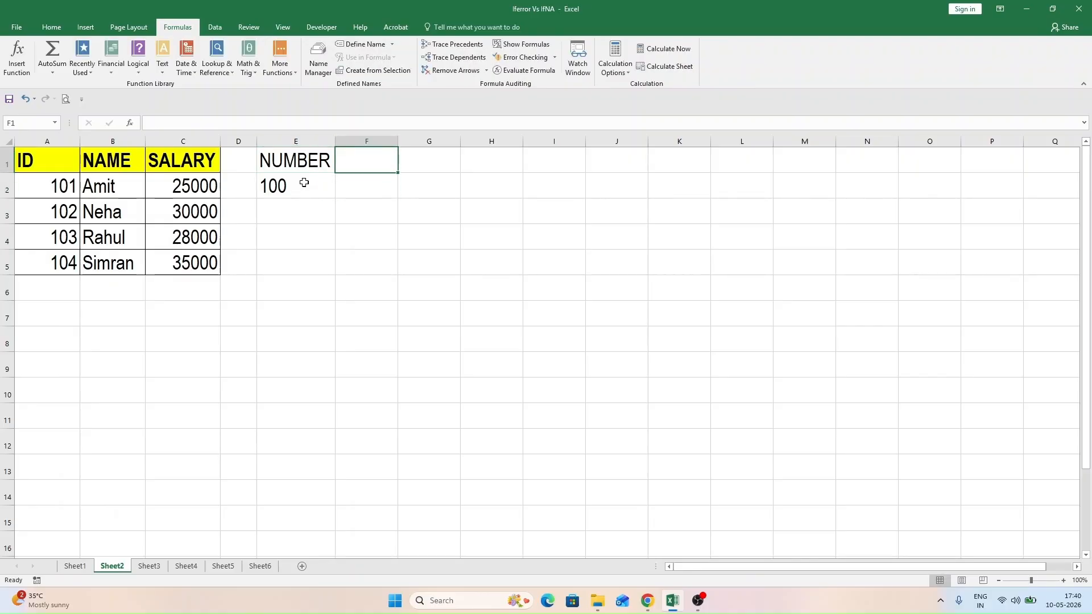
text(RESULT)
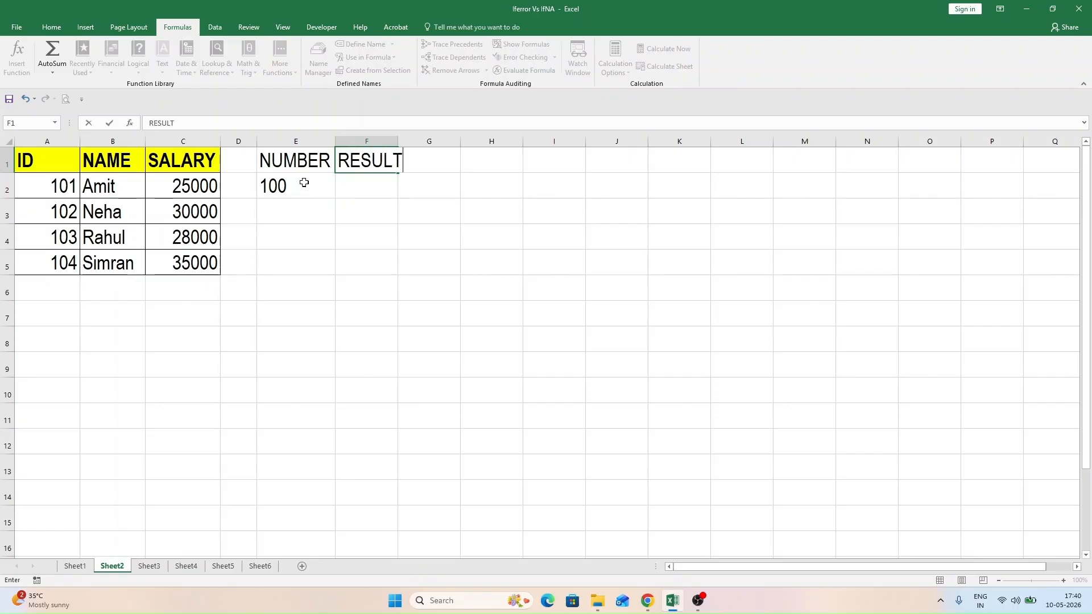
key(Return)
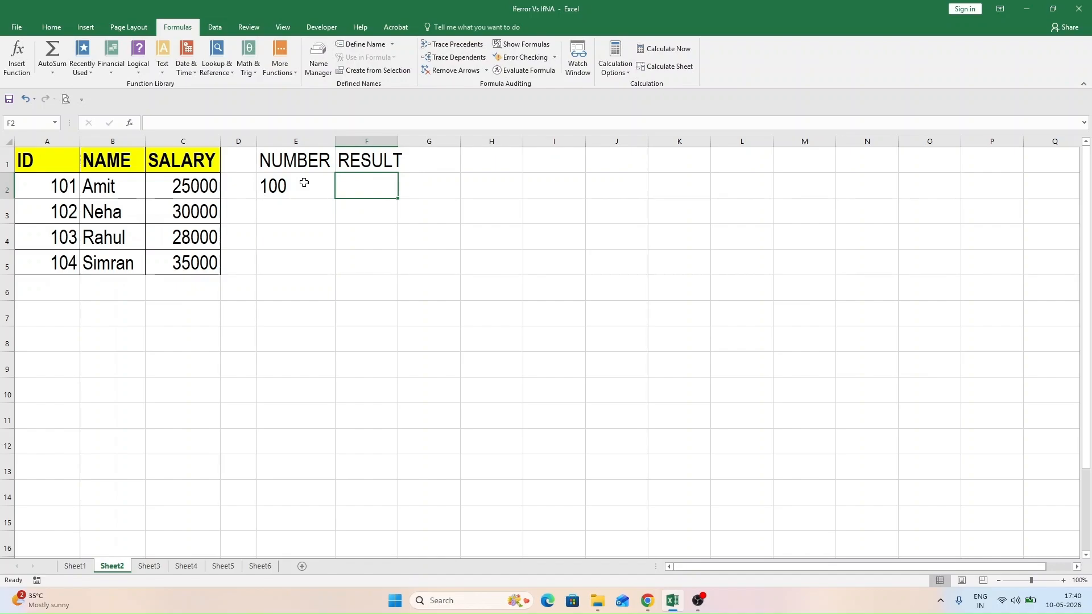
Step: Enter the formula =E2/0 in cell F2 under RESULT
text(=)
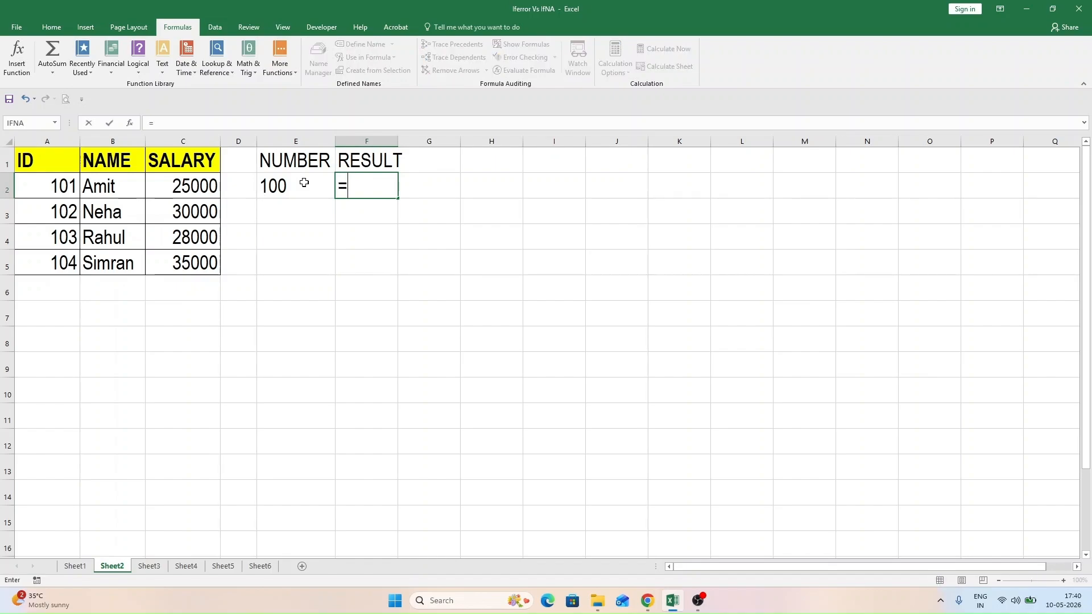
click(304, 186)
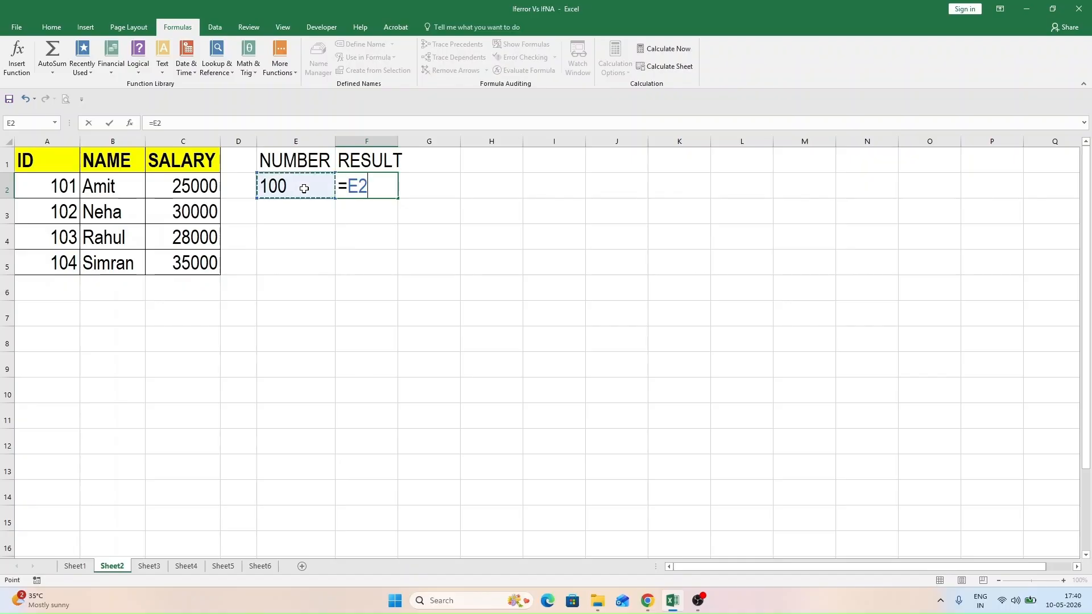
text(/0)
key(Return)
key(Up)
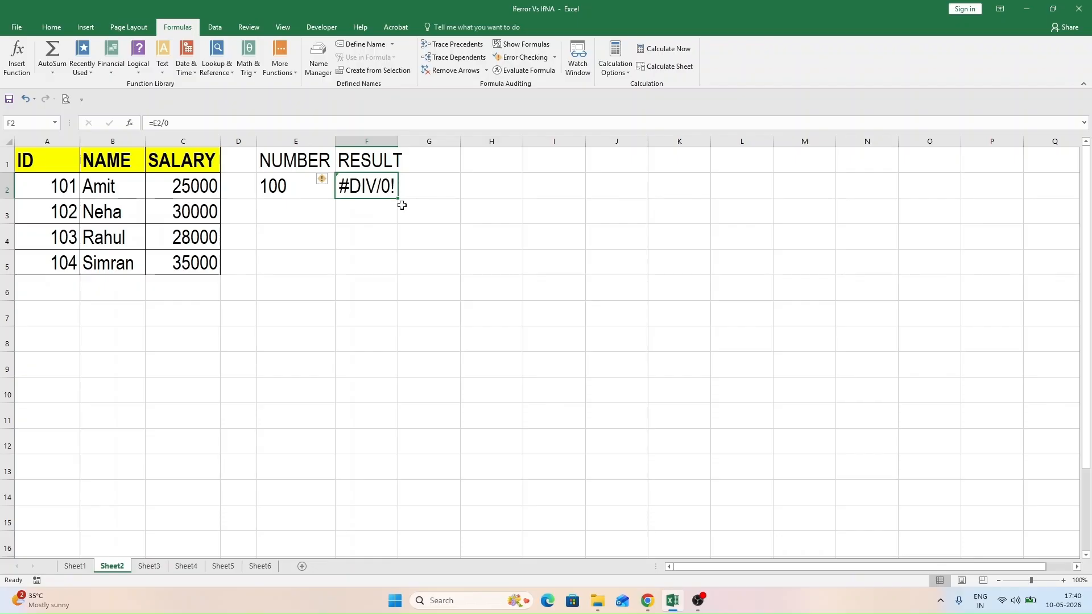
Step: Enter =IFERROR(E2/0,"Calculation Error") in cell F3, directly below the division formula
click(373, 210)
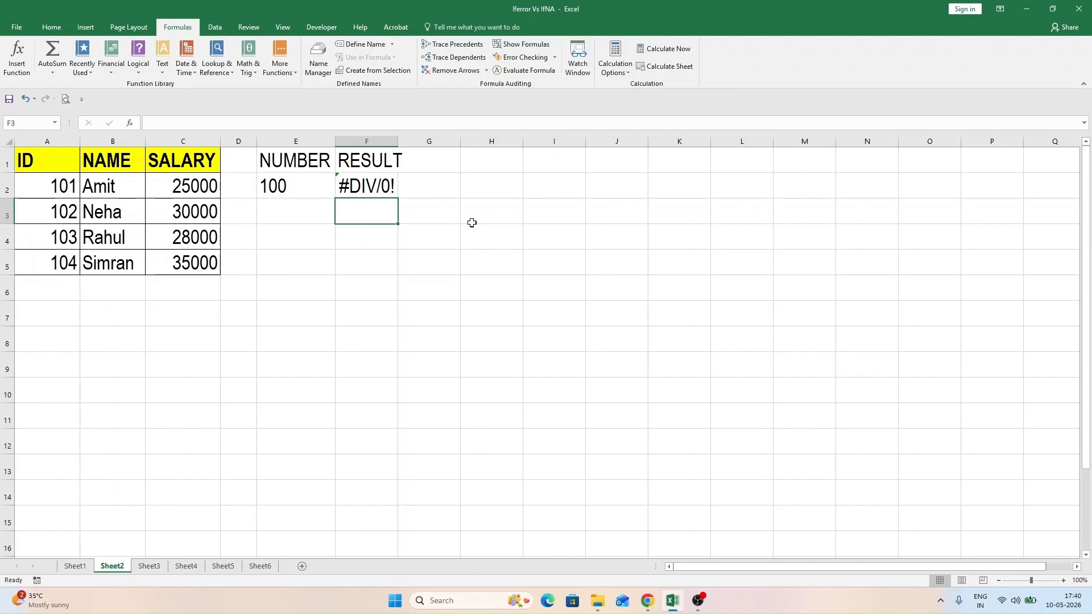
key(Up)
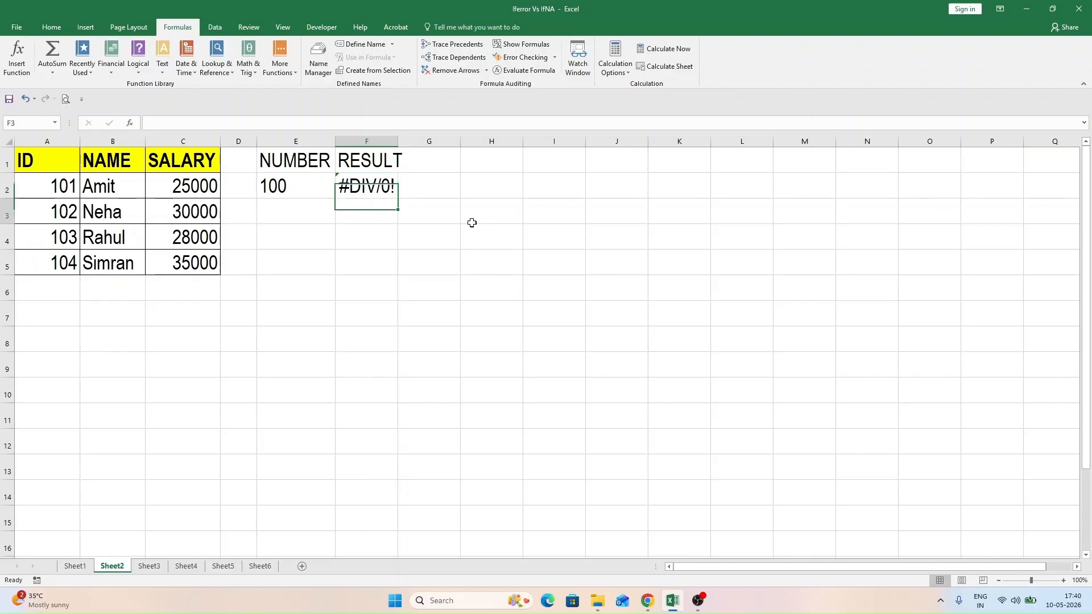
key(Down)
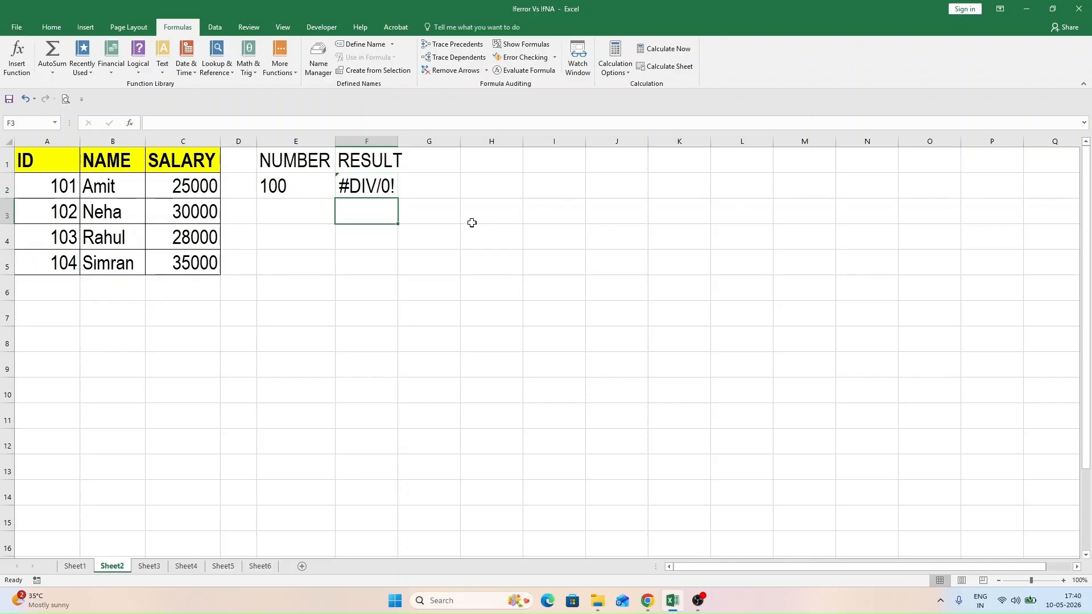
text(=)
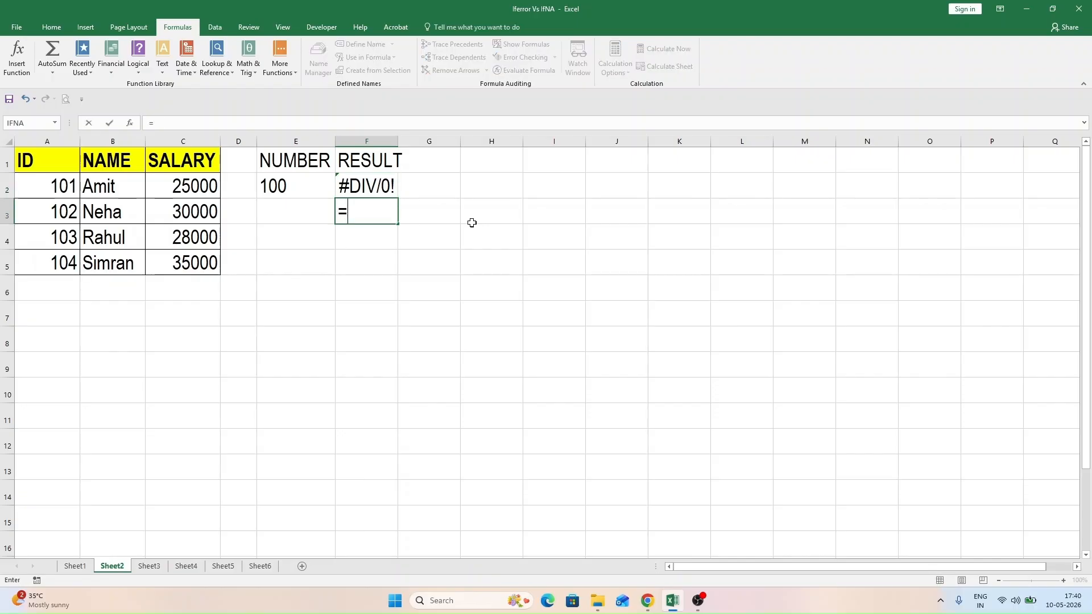
text(IFERR)
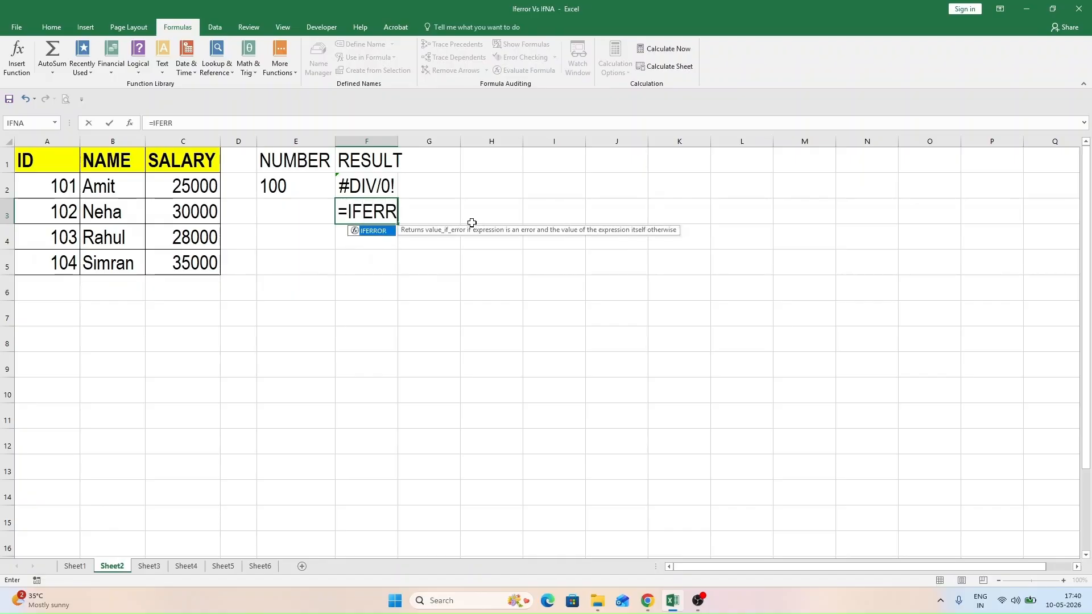
key(Tab)
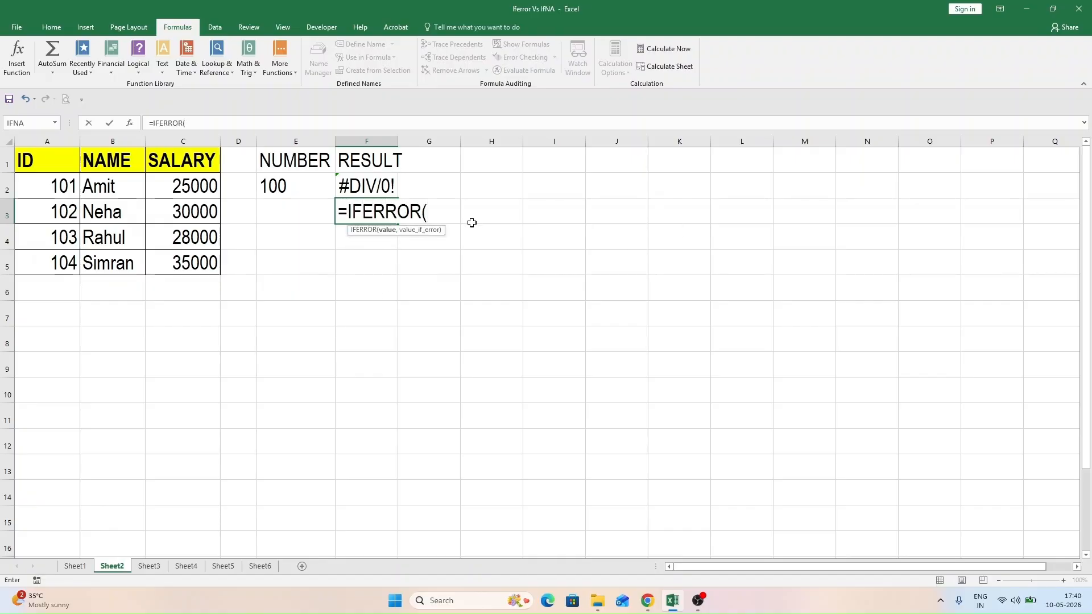
scroll(472, 222, down, 1)
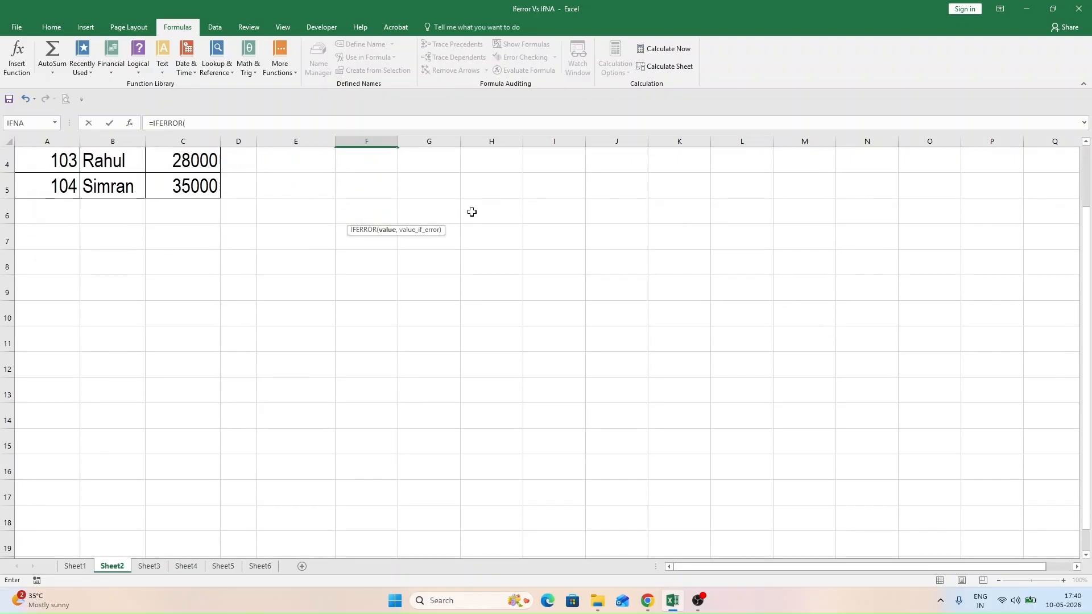
scroll(471, 213, up, 1)
click(296, 186)
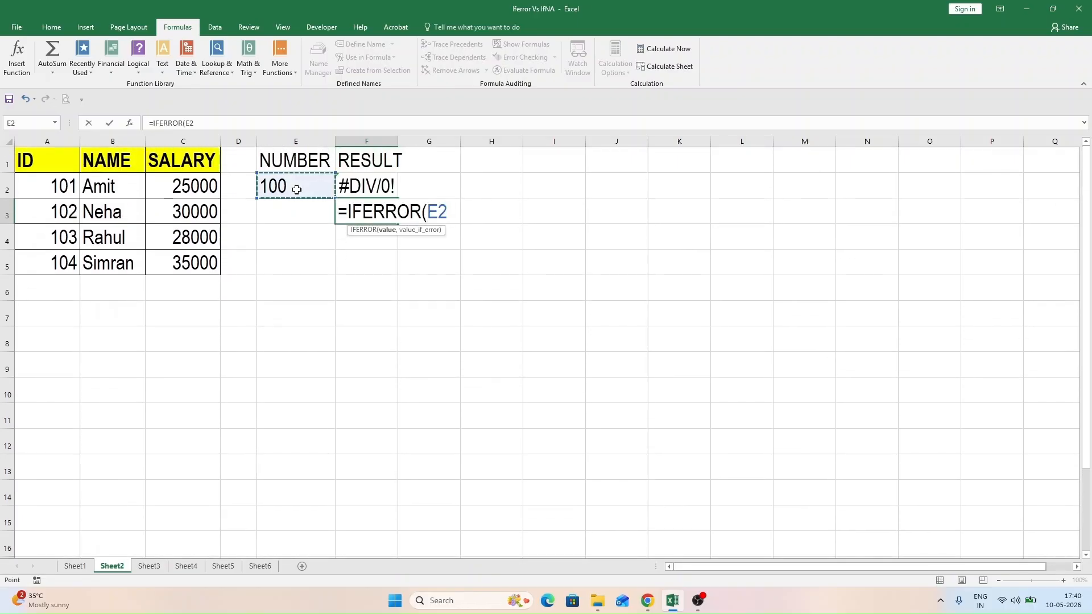
text(/0,)
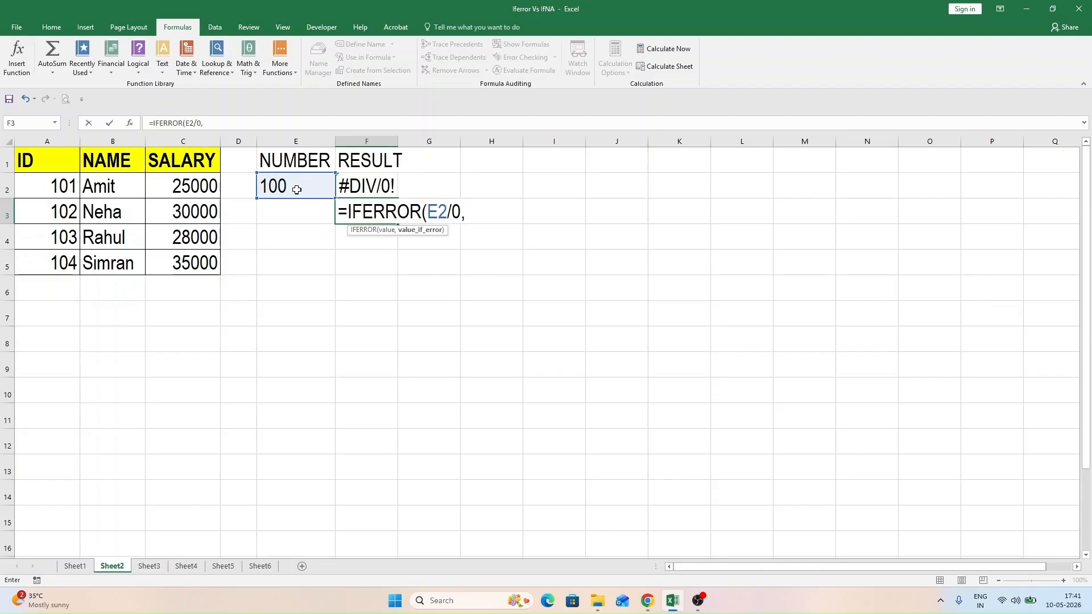
text(")
key(Caps_Lock)
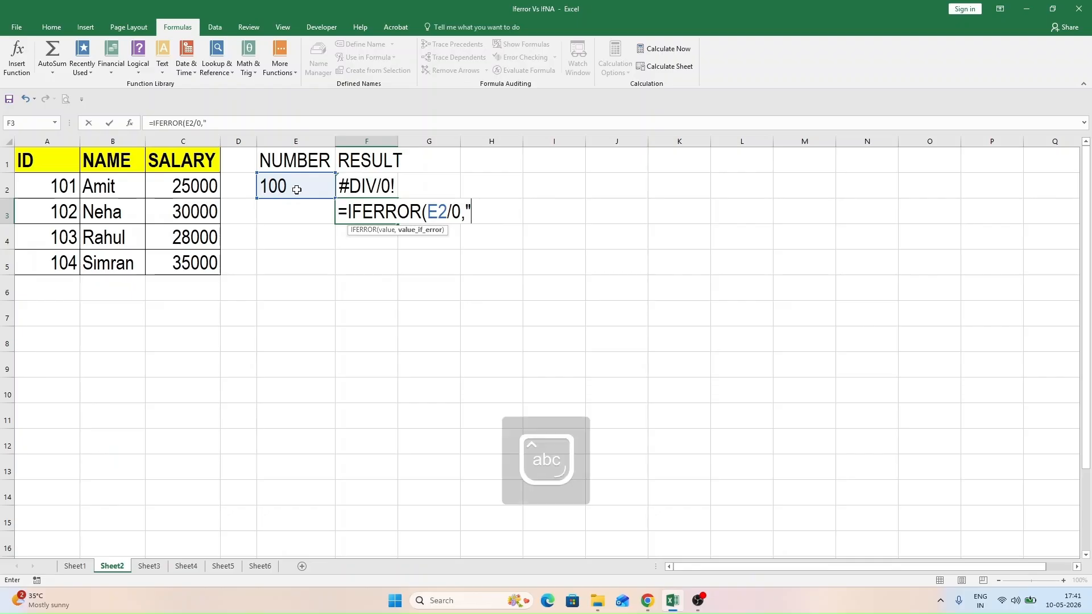
text(Calculation Error")
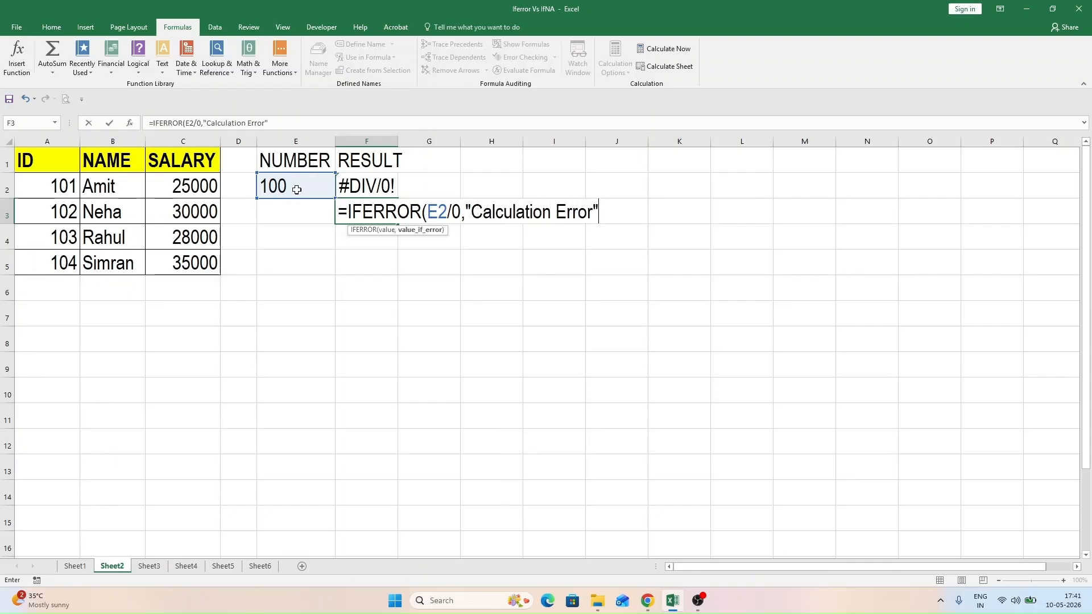
text())
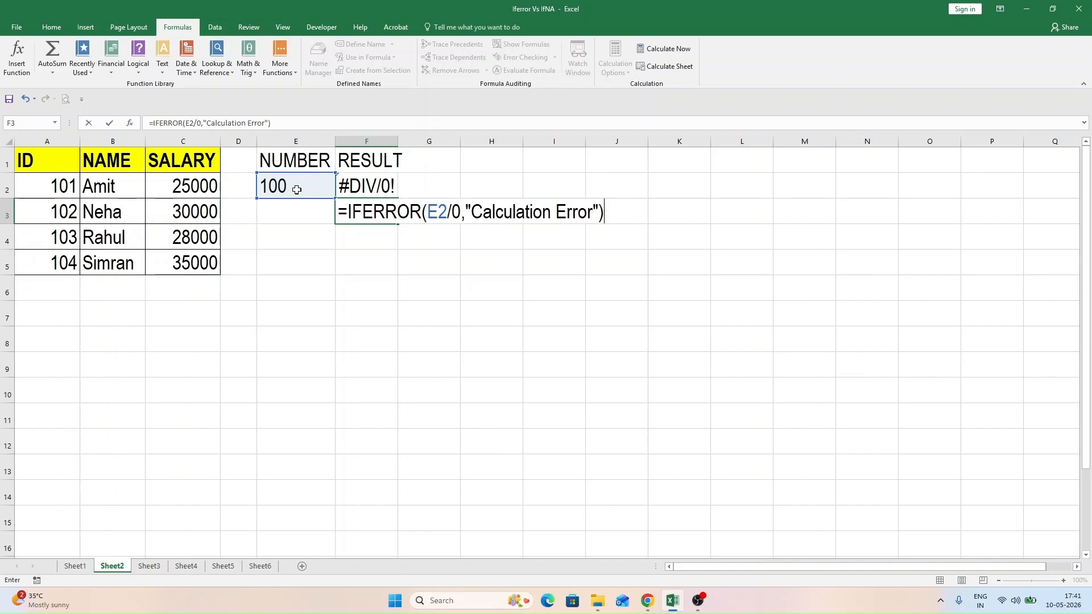
key(ctrl+Return)
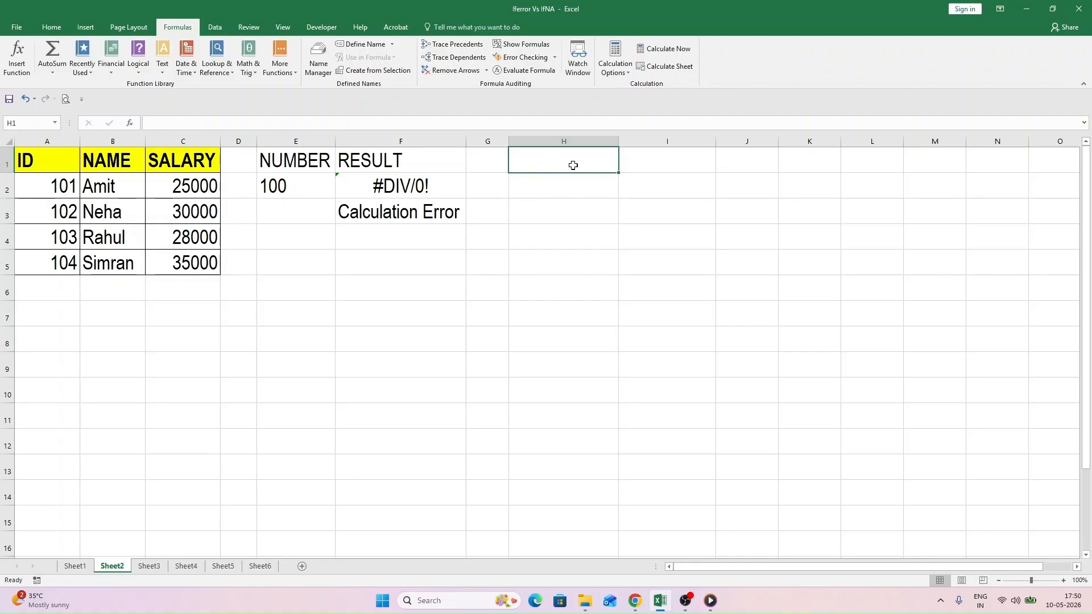
Step: Enter the heading SEARCH ID in cell H1 and the value 105 in H2
text(se)
key(BackSpace)
key(BackSpace)
key(Caps_Lock)
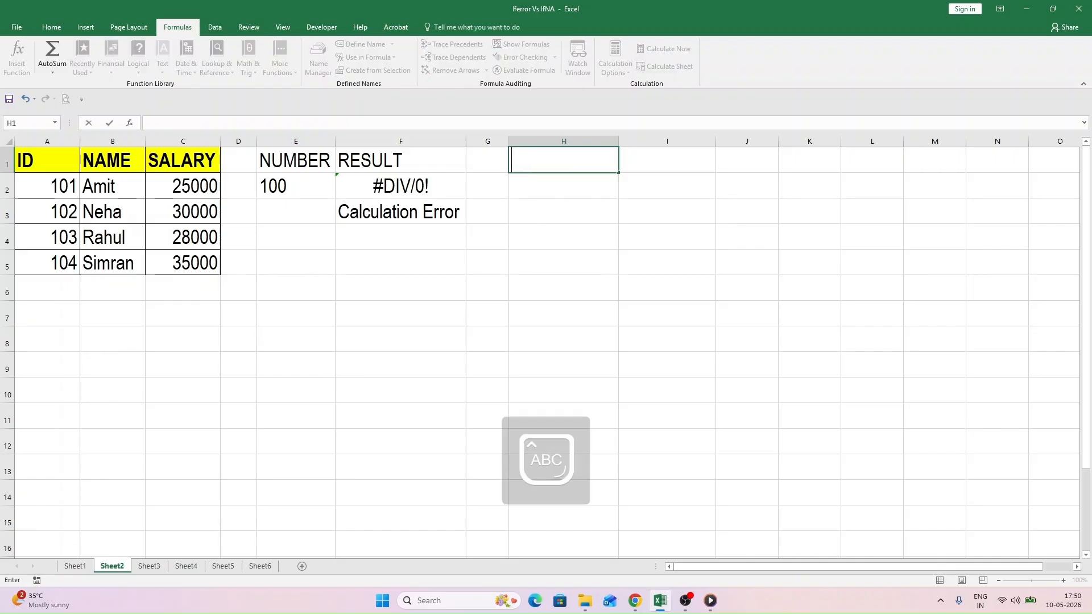
text(SEARCH ID)
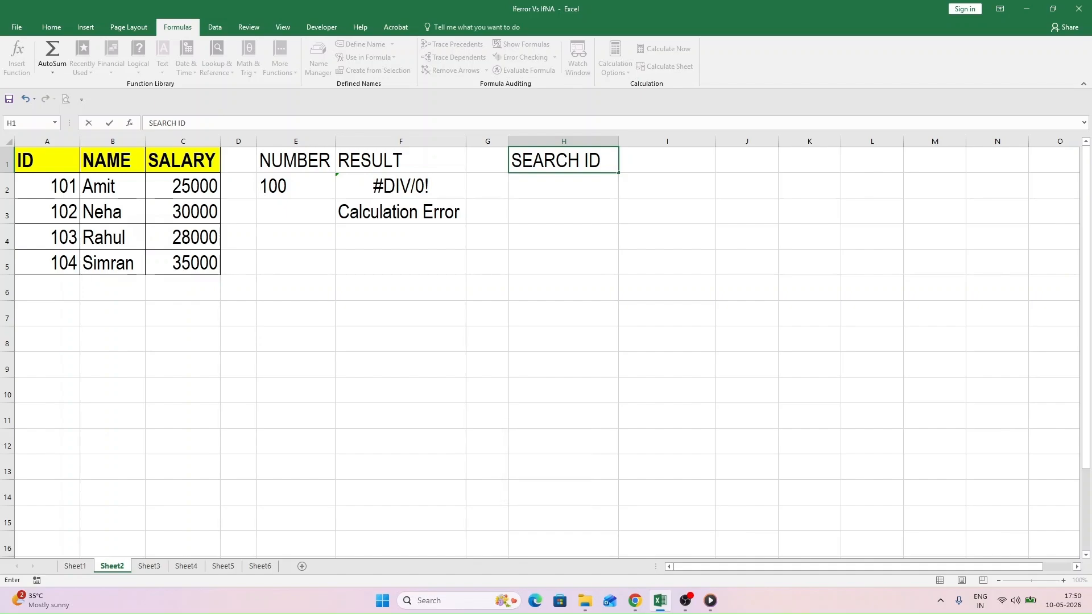
key(Return)
text(105)
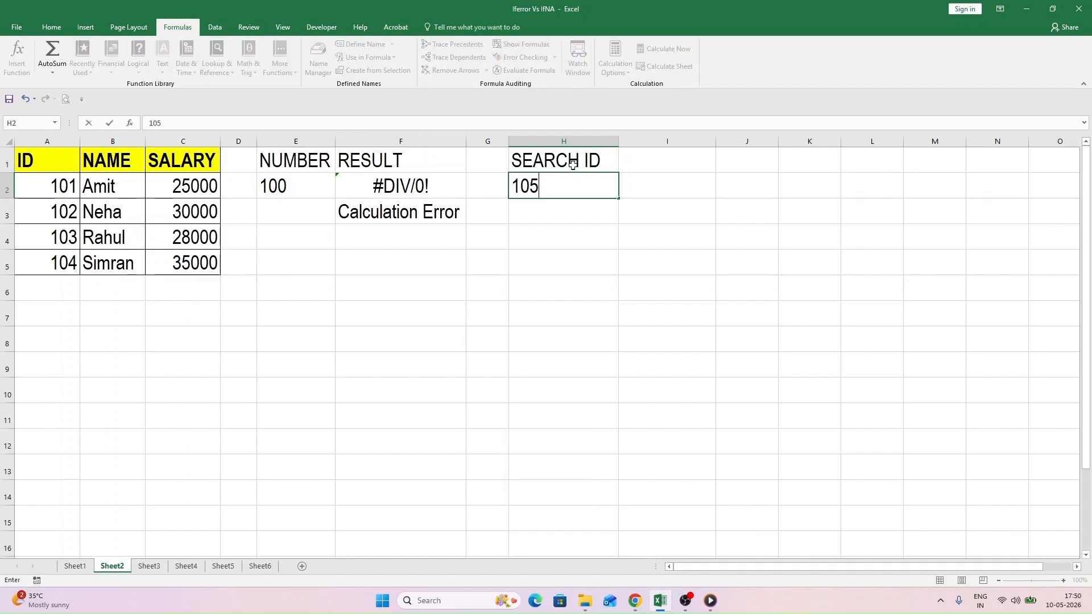
key(Return)
key(Up)
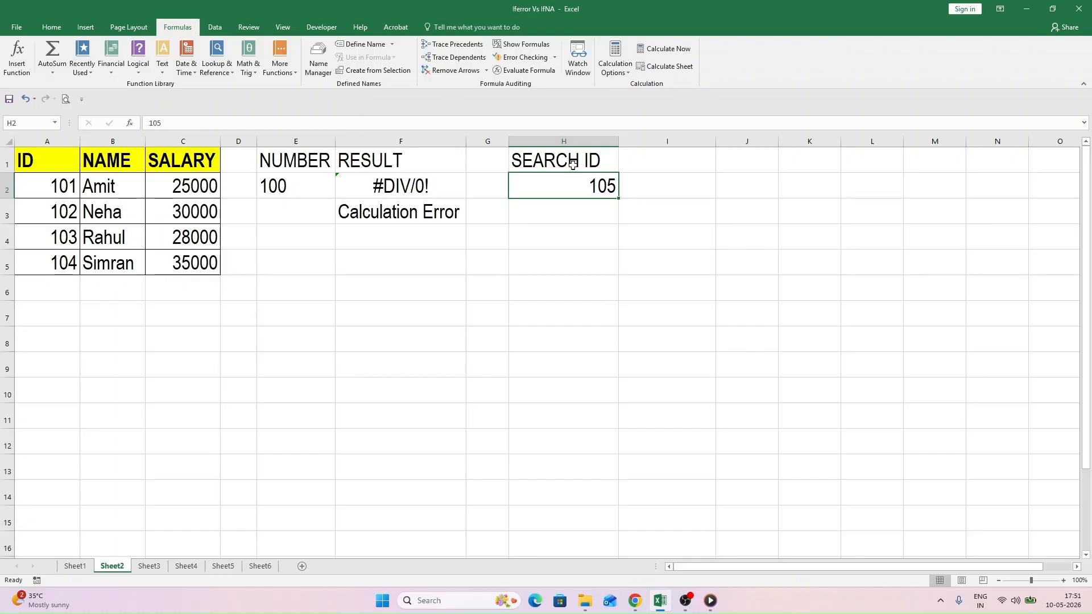
Step: Enter the heading RESULT in cell I1, beside SEARCH ID
click(573, 165)
key(Right)
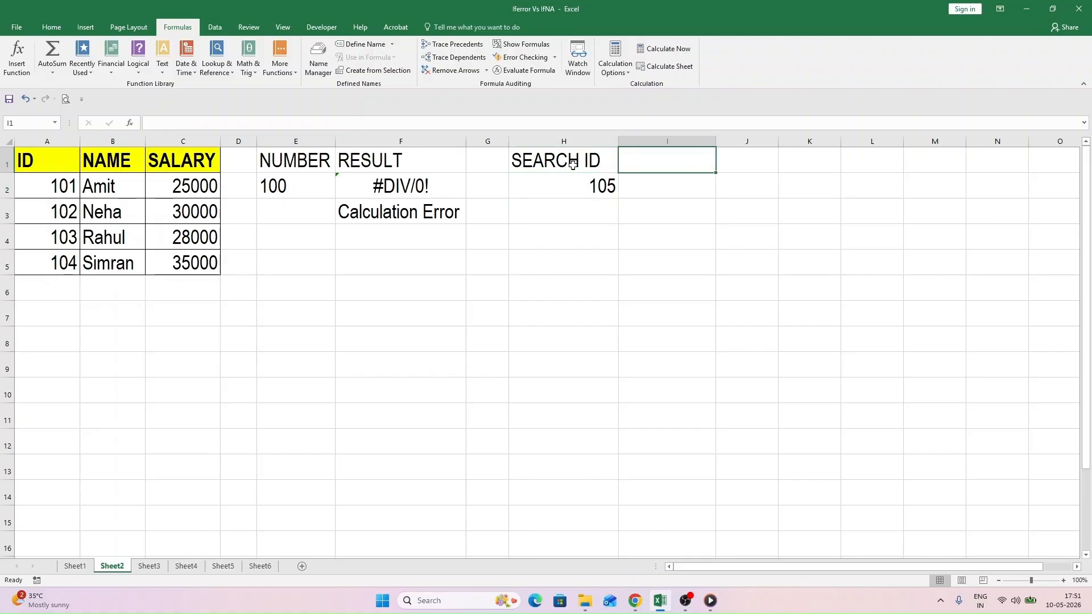
text(RESULT)
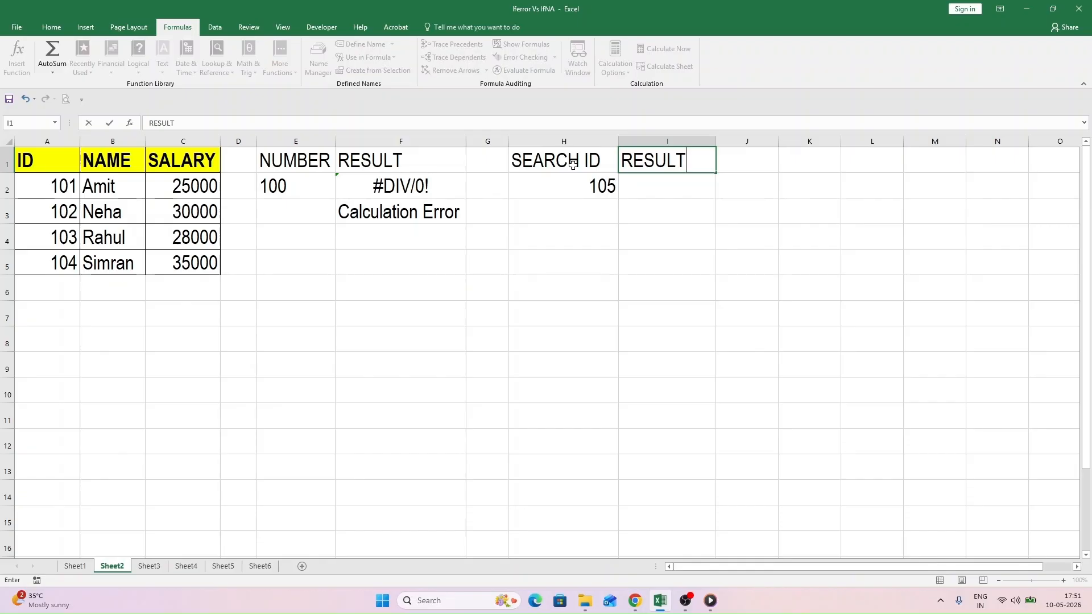
key(Return)
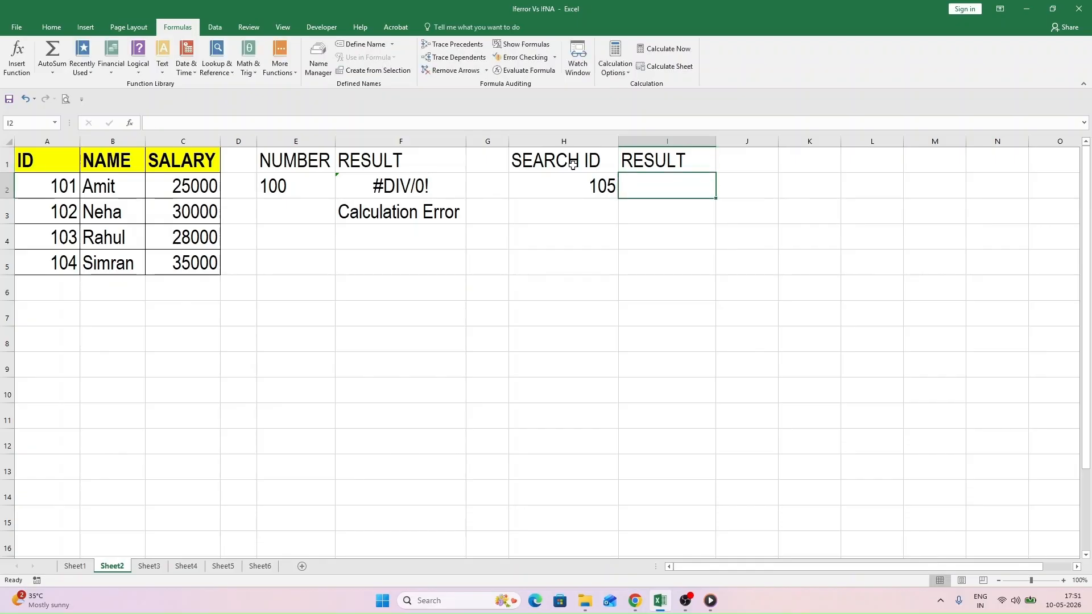
Step: Look up the name for the search ID in cell I2 with =VLOOKUP(H2,A2:C5,2,FALSE)
text(=)
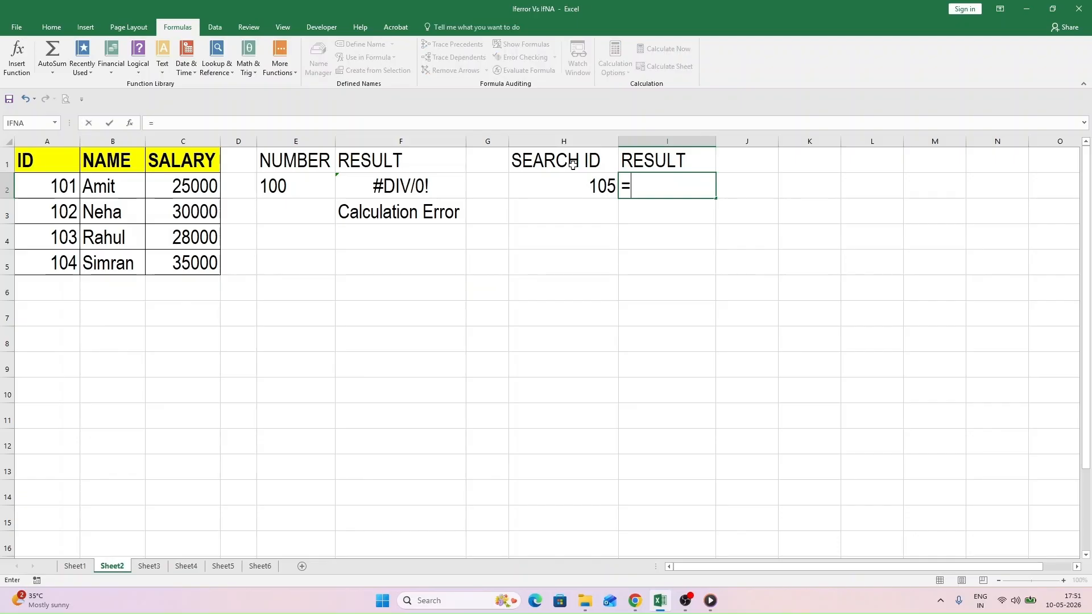
text(VLOOKUP()
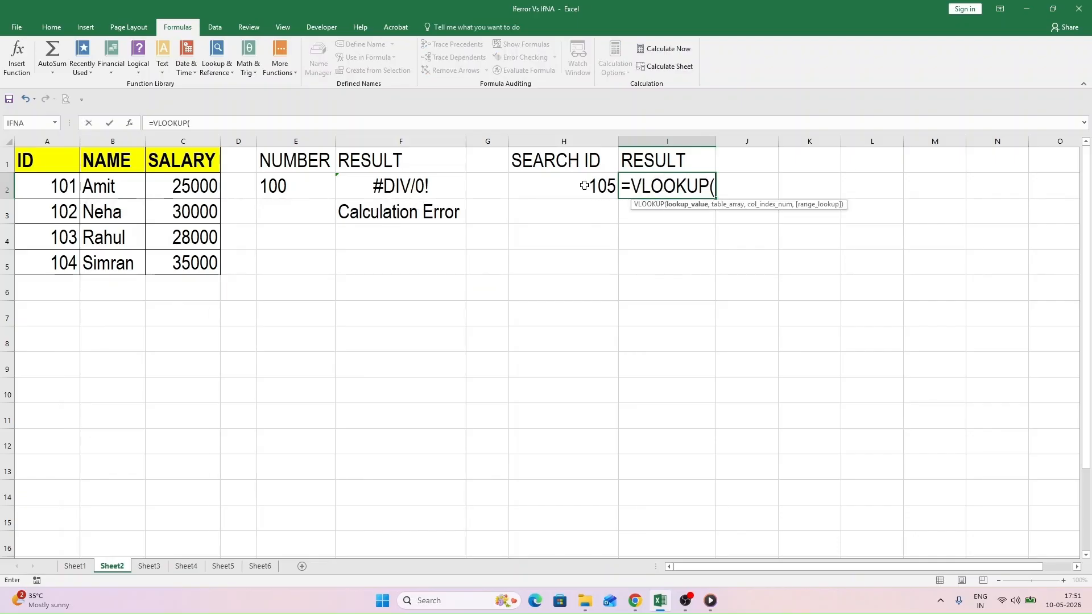
click(585, 187)
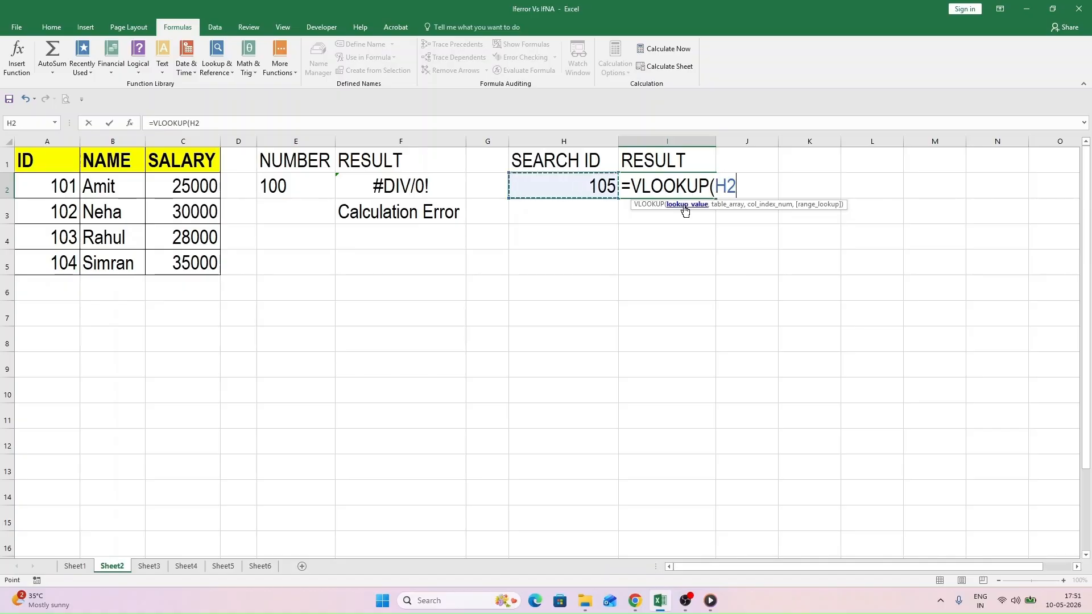
text(,)
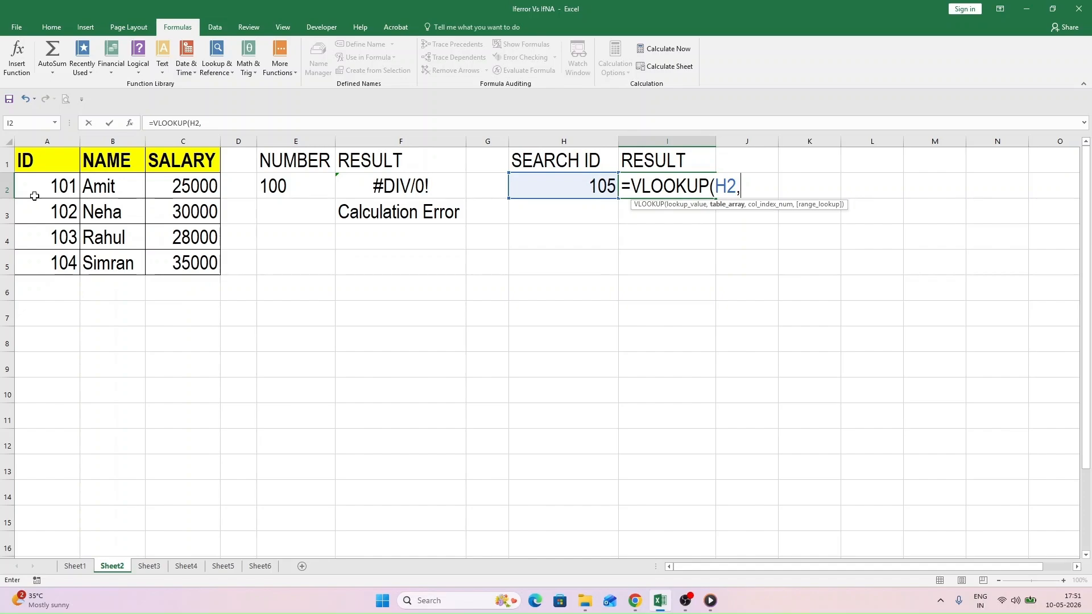
drag(49, 188, 187, 261)
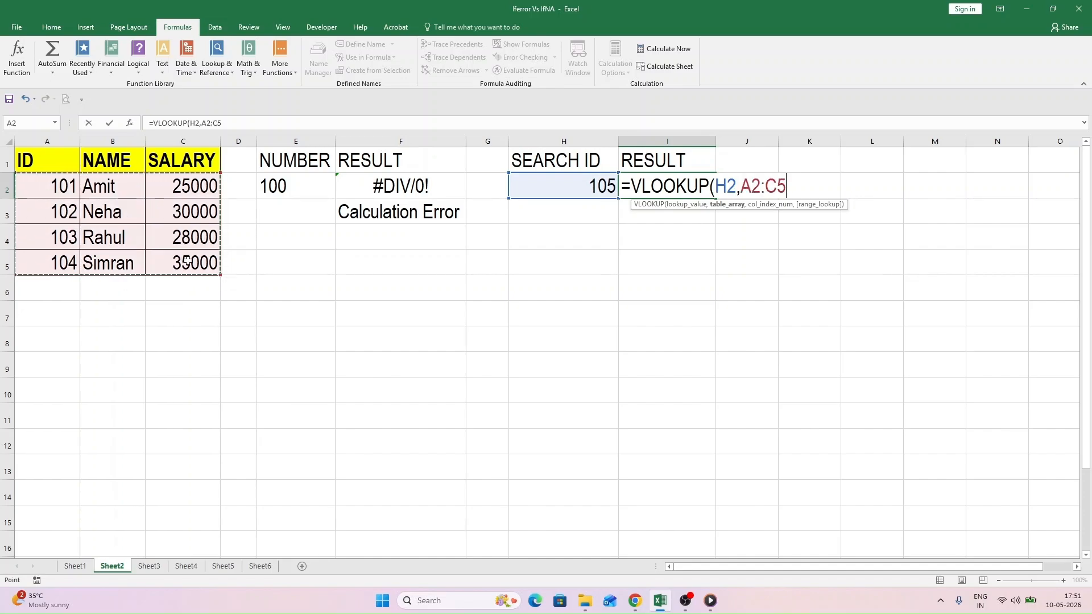
text(,2)
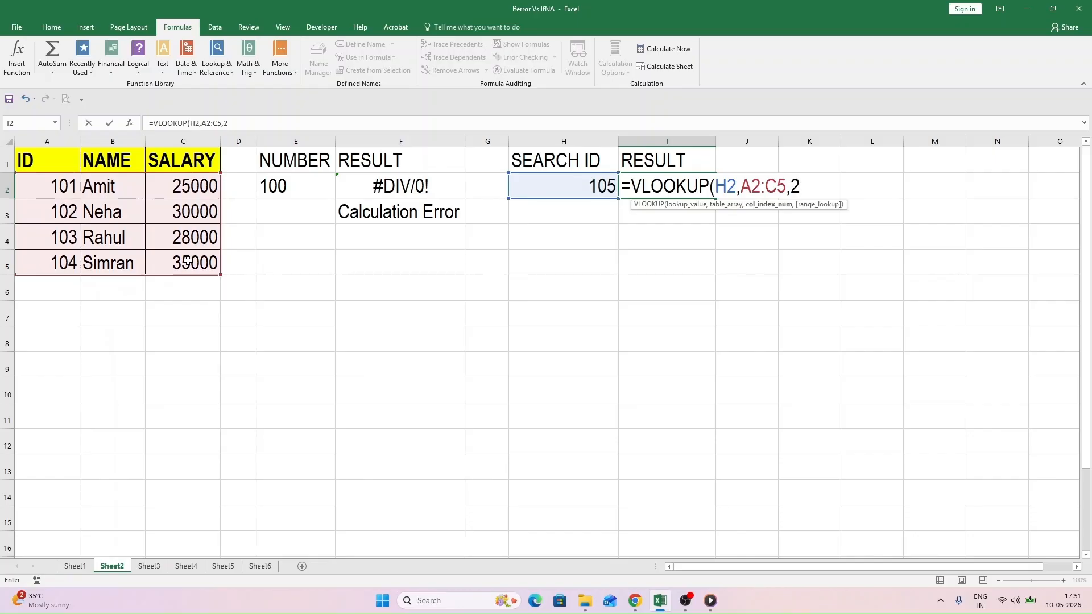
text(,FALSE))
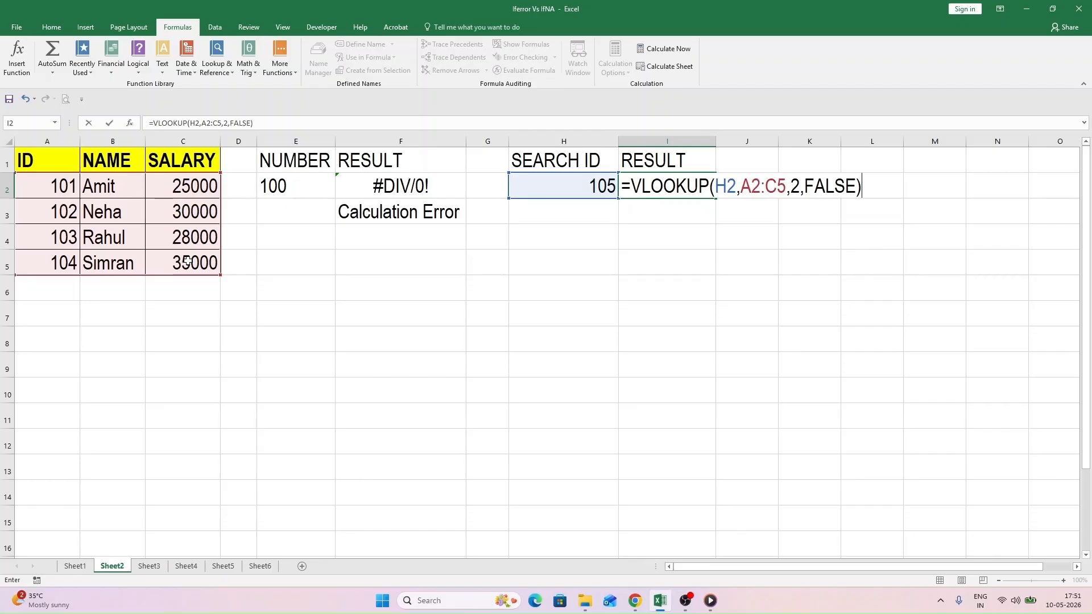
key(Return)
key(Up)
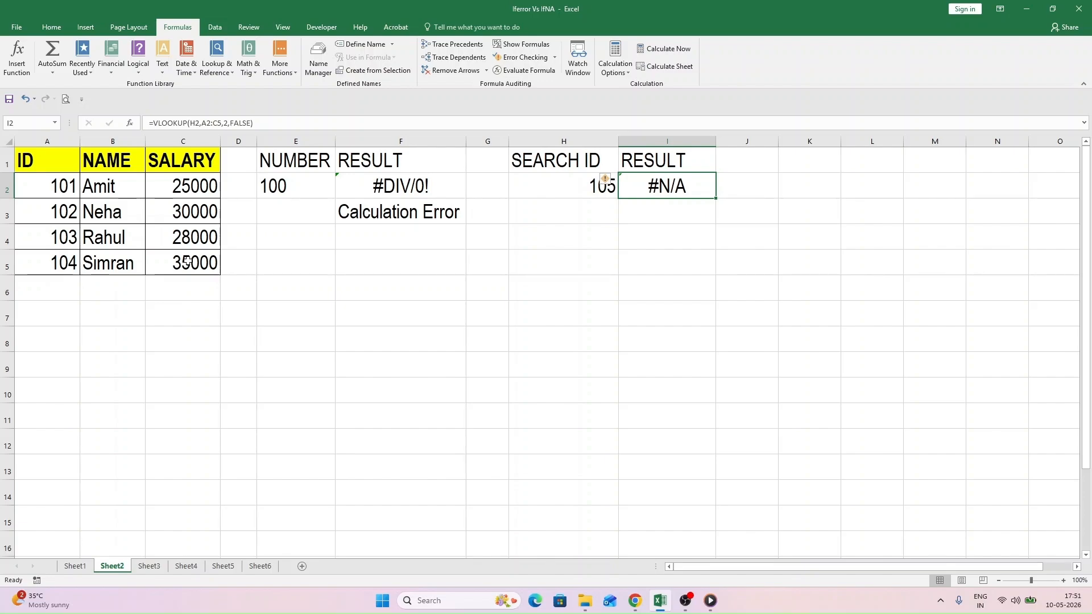
Step: Enter =IFERROR(VLOOKUP(H2,A2:C5,2,FALSE),"Employee Not Found") in cell I3, below the plain lookup formula
key(Down)
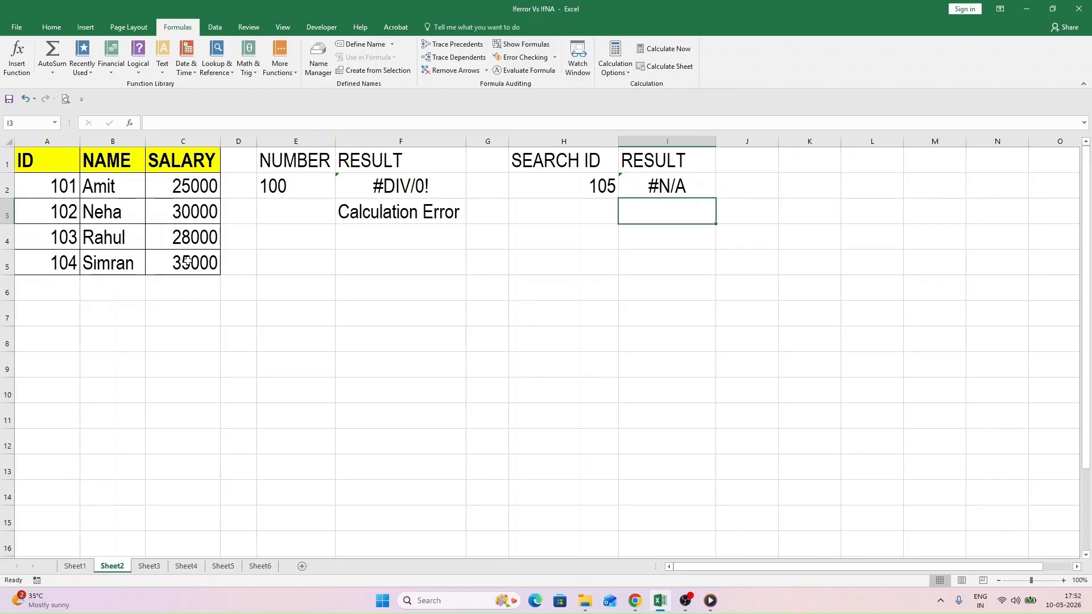
text(=IF)
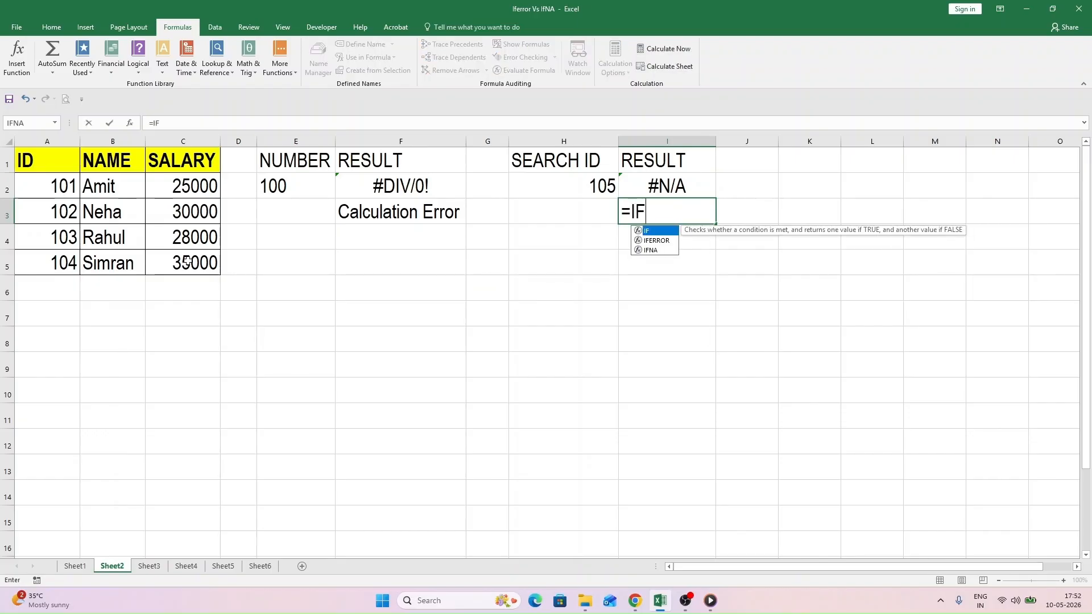
text(ERROR()
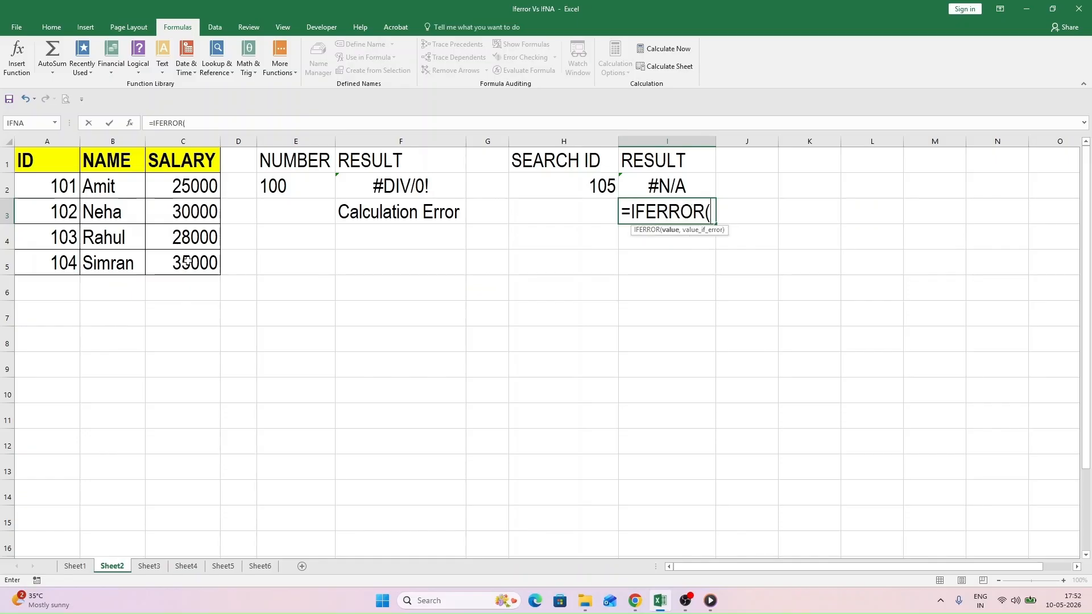
text(VLO)
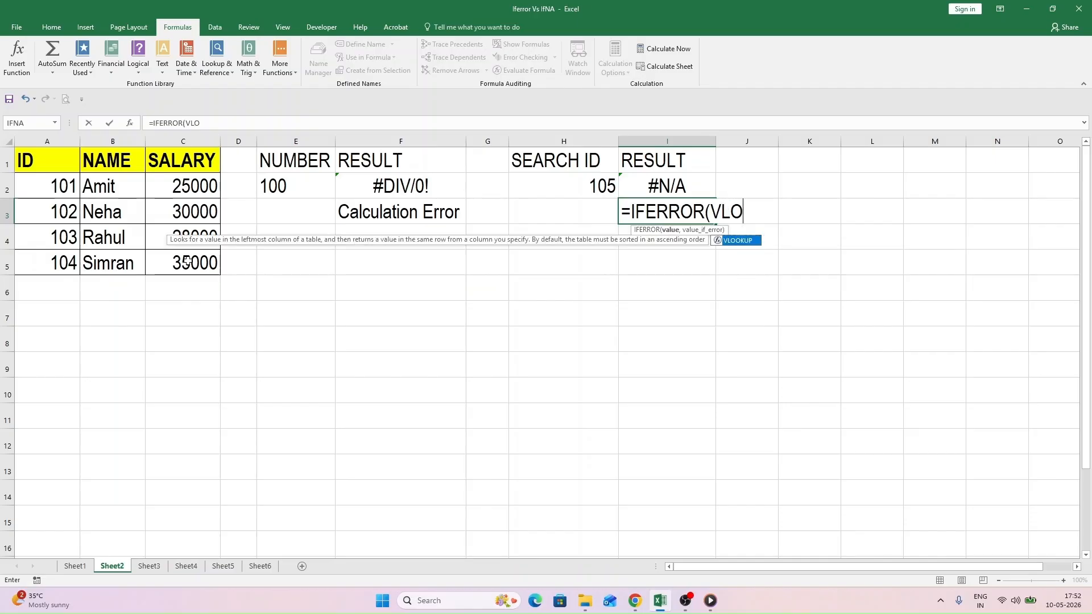
key(Tab)
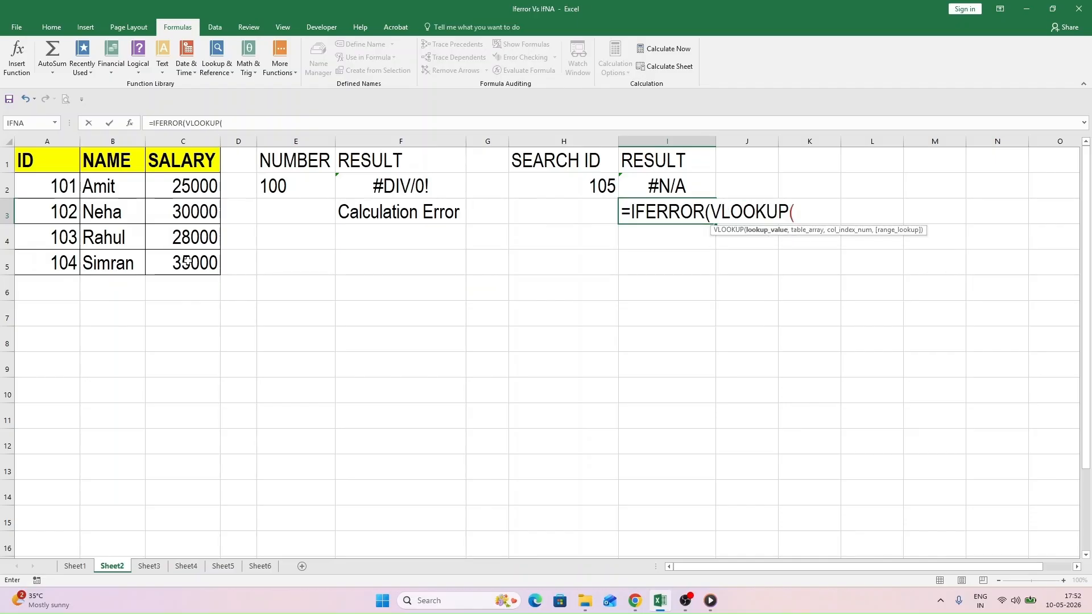
click(577, 178)
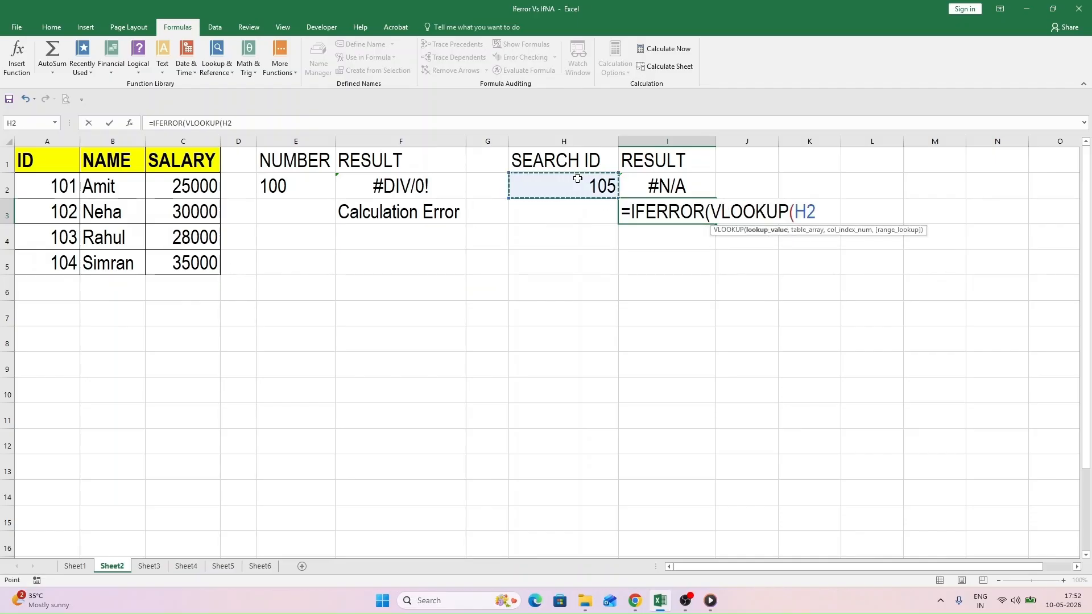
text(,)
drag(45, 181, 199, 264)
text(,)
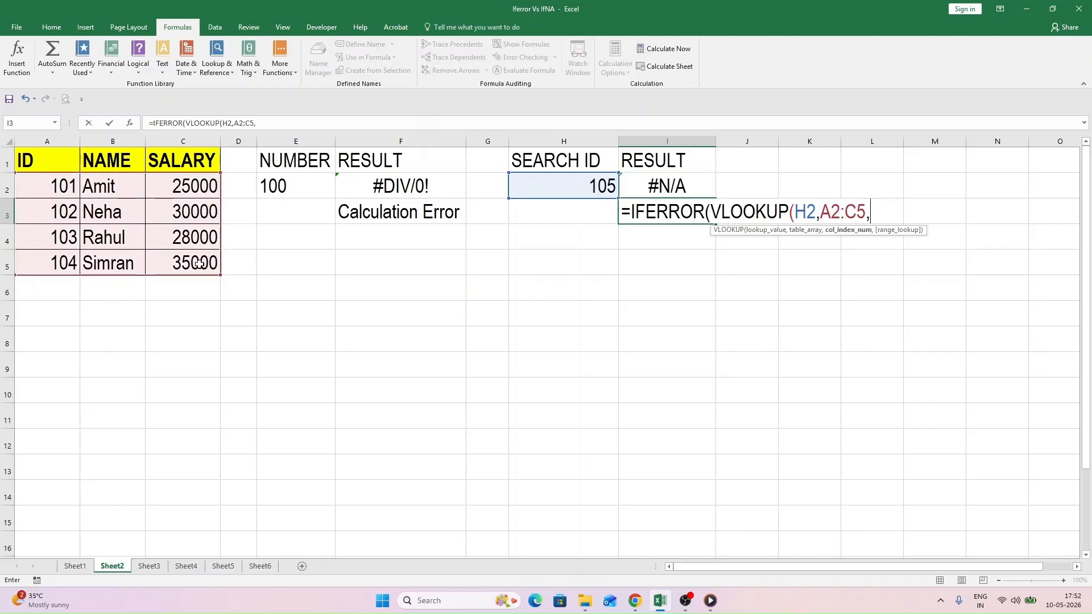
text(2,FALSE))
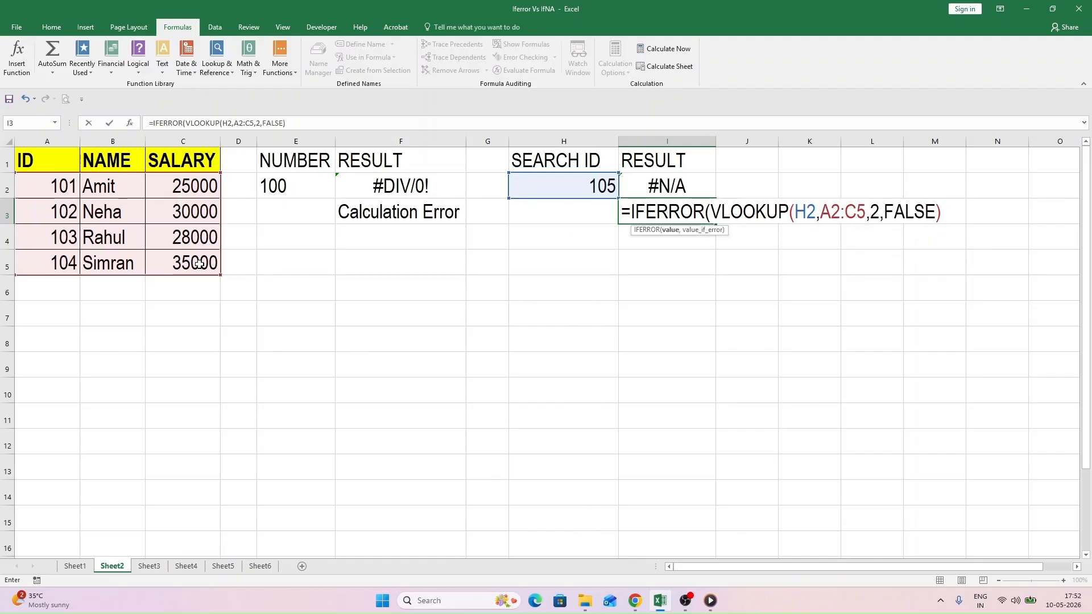
text(,"e)
key(BackSpace)
text(Empl)
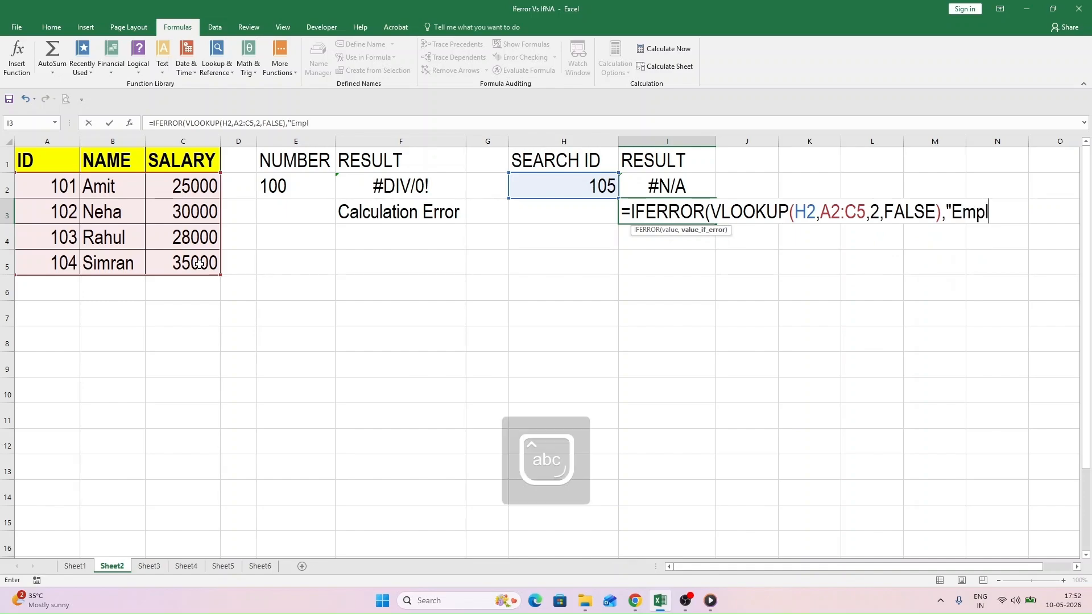
text(oyee Not Fou)
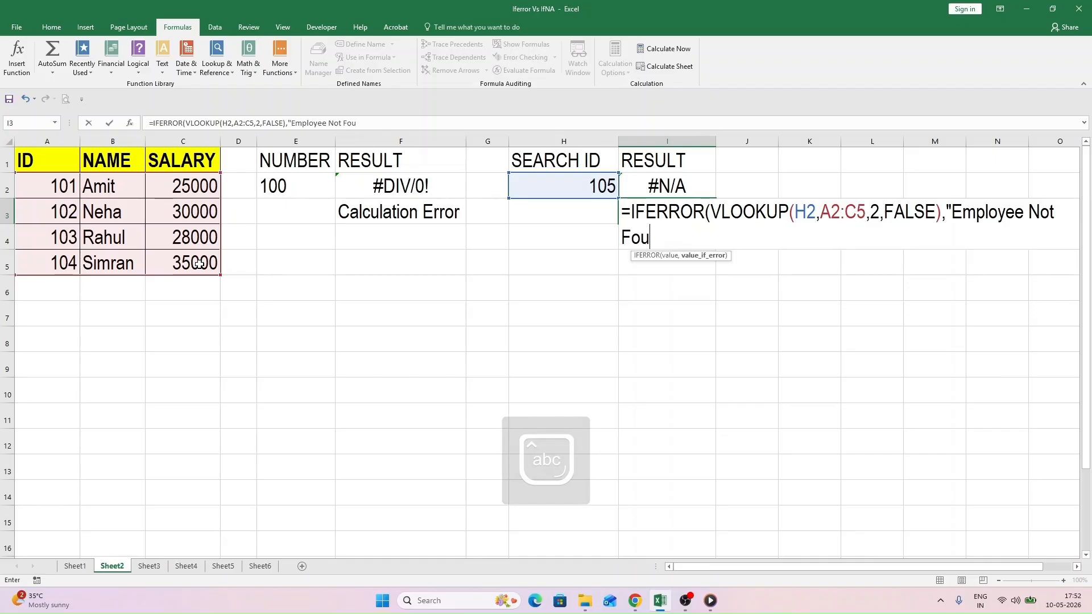
text(nd"))
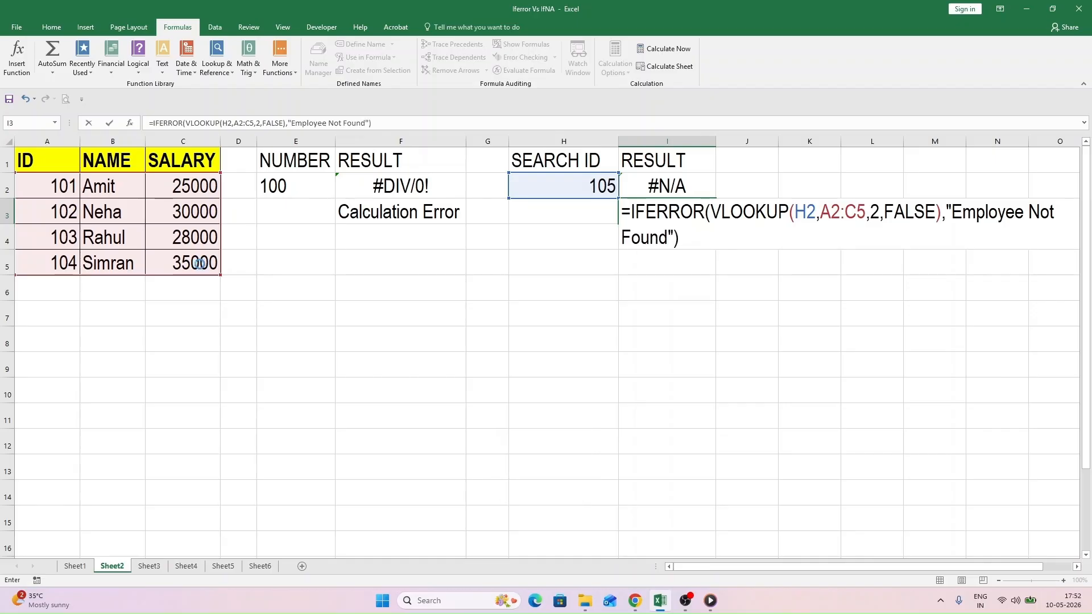
key(Return)
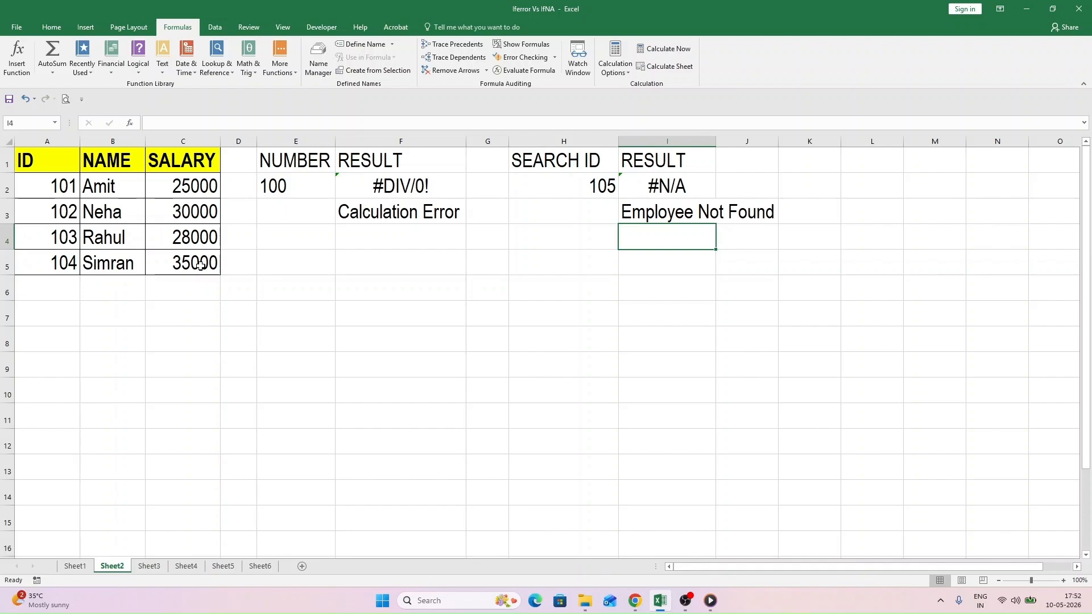
Step: Enter =IFNA(VLOOKUP(H2,A2:C5,2,FALSE),"Record Missing") in cell I4, below the IFERROR lookup
text(=ifna)
key(Tab)
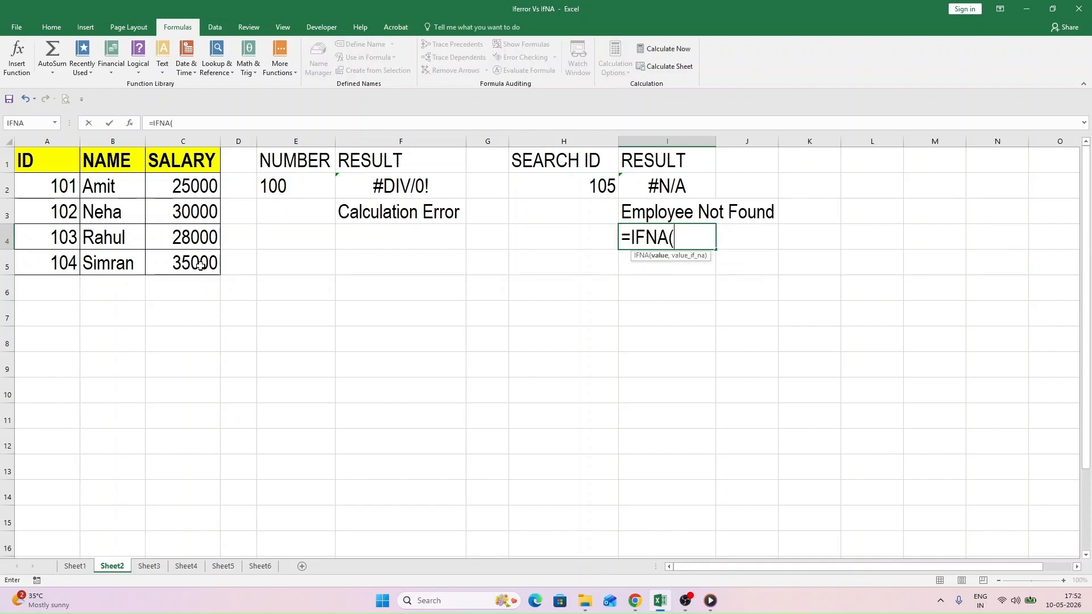
text(vlo)
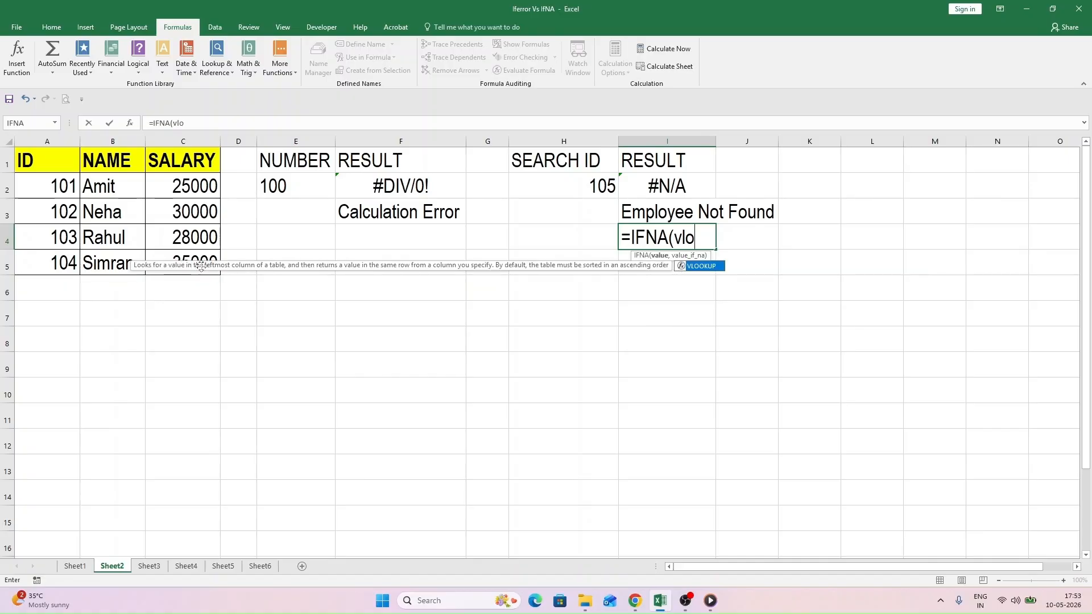
text(ok)
key(Tab)
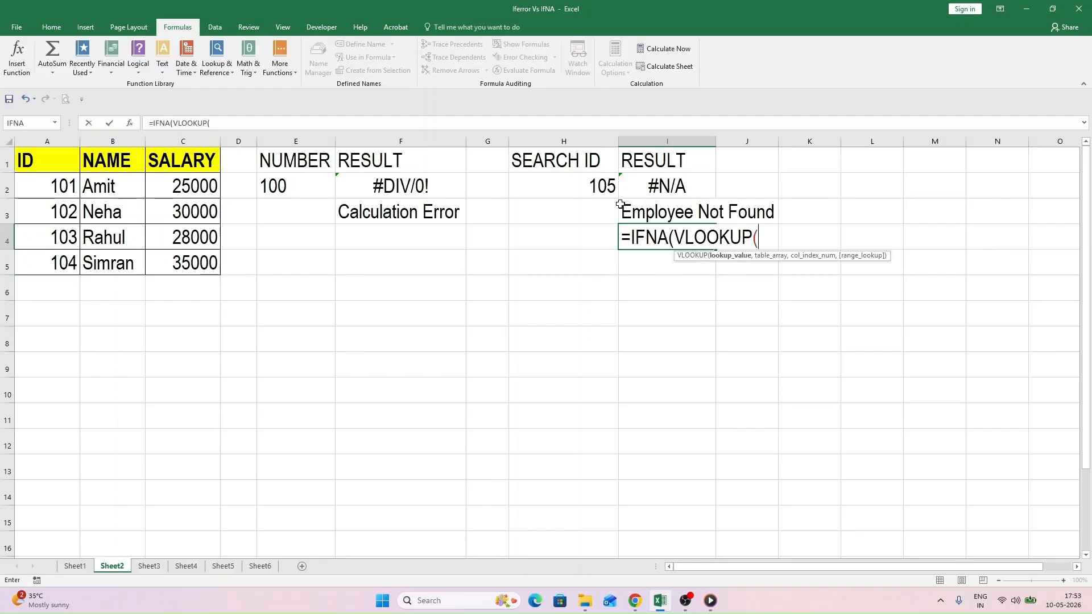
click(596, 187)
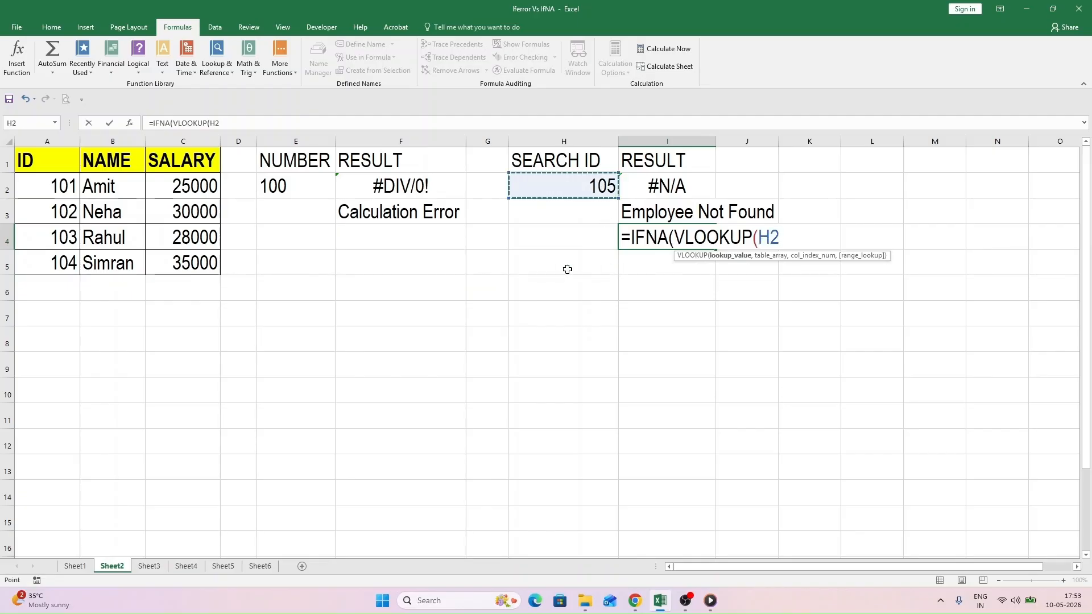
text(,)
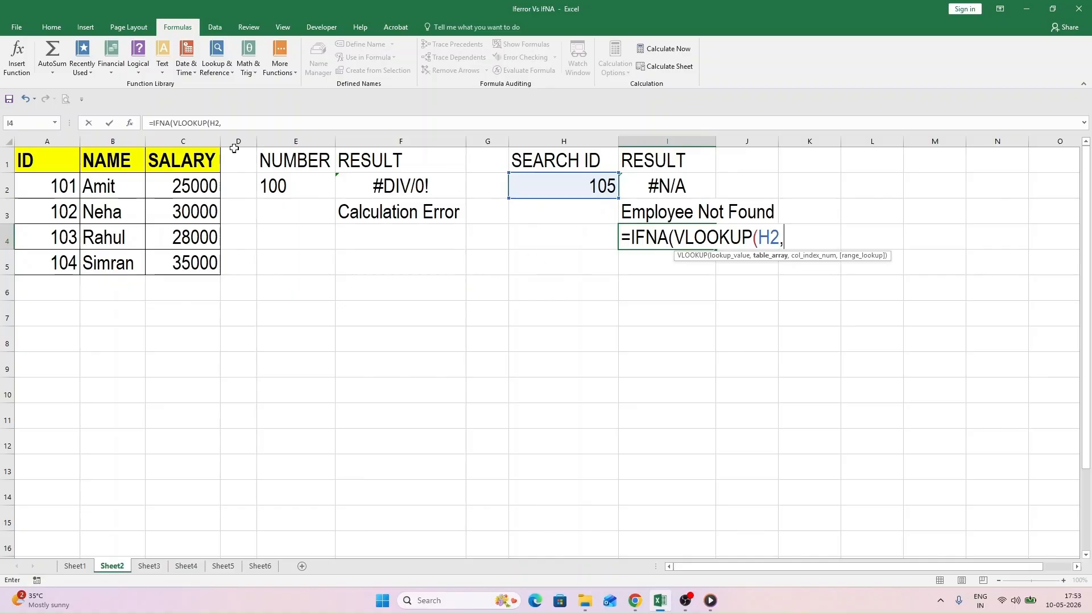
drag(55, 181, 195, 263)
text(,)
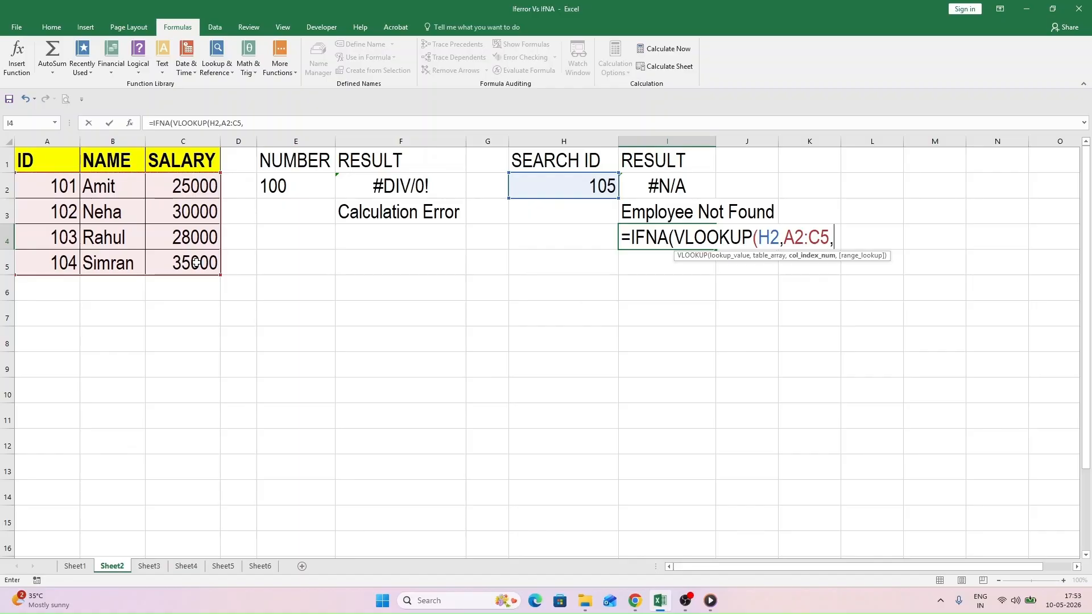
text(2,)
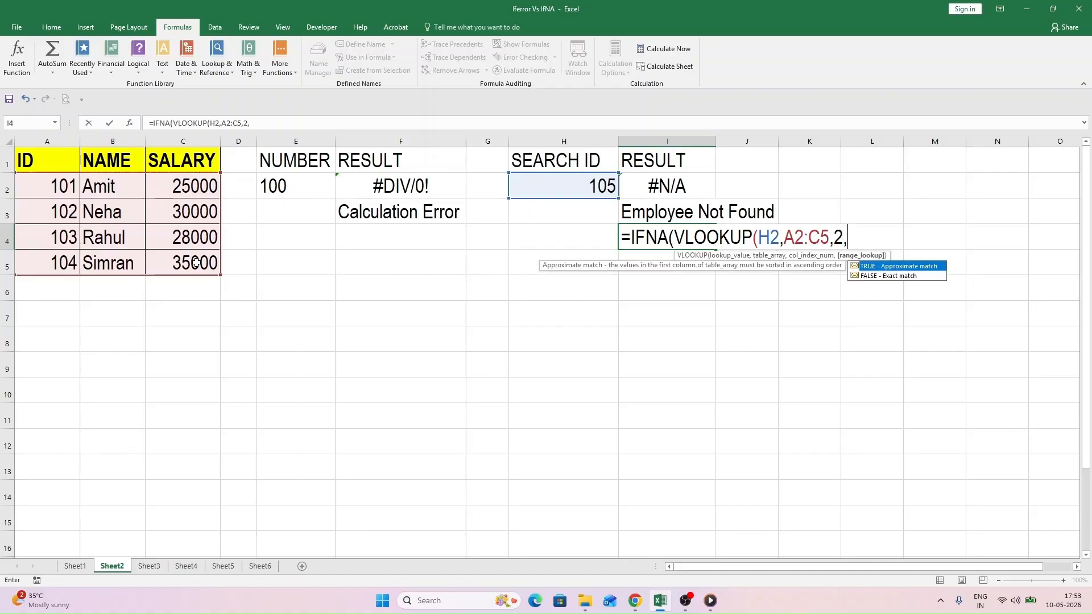
text(false))
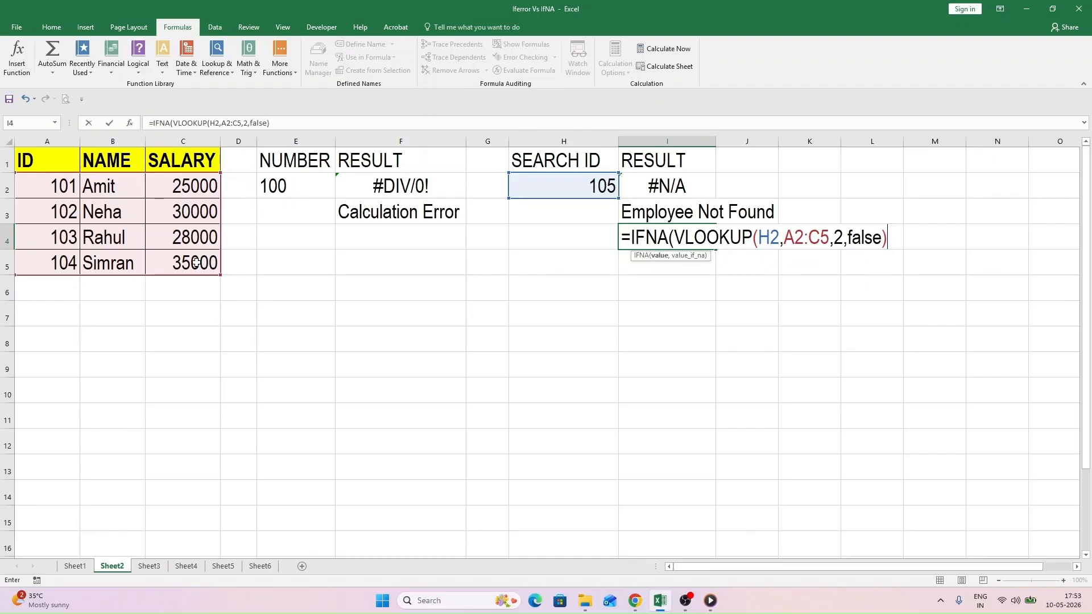
text(,"Record Missing")
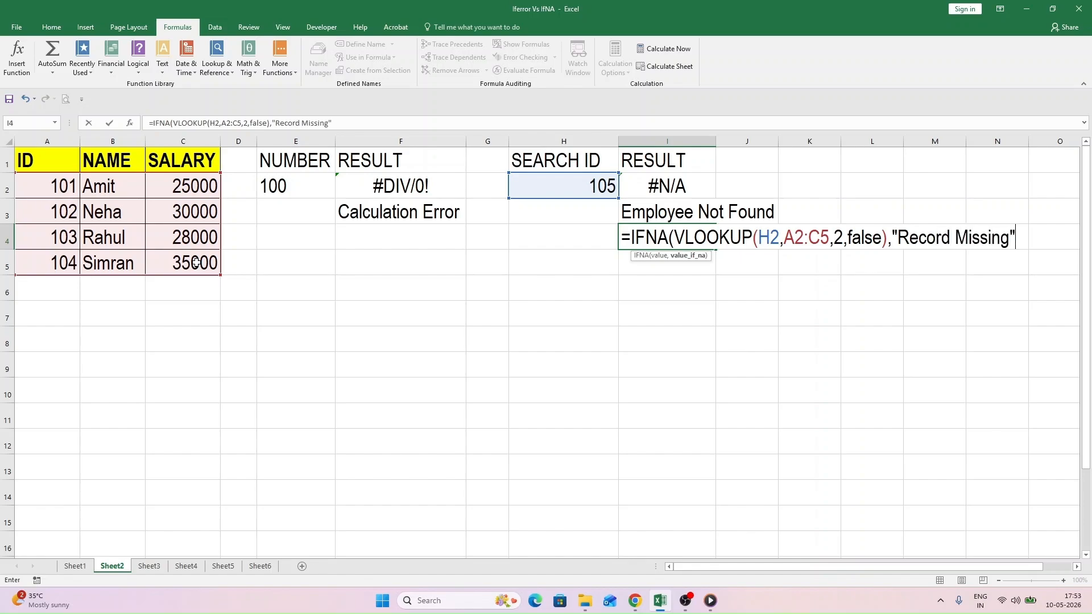
text())
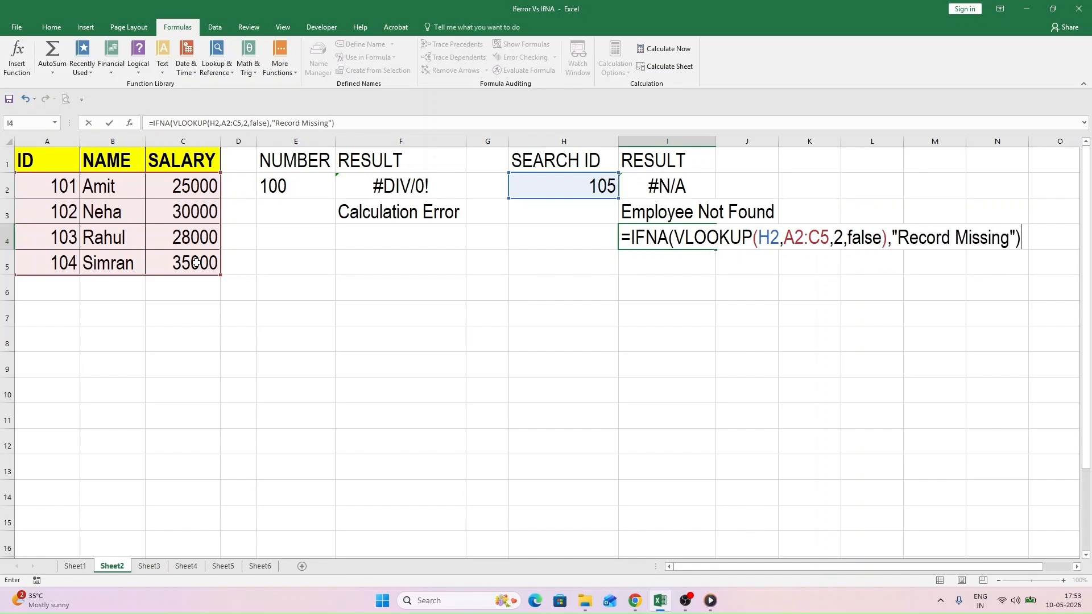
key(Return)
key(Up)
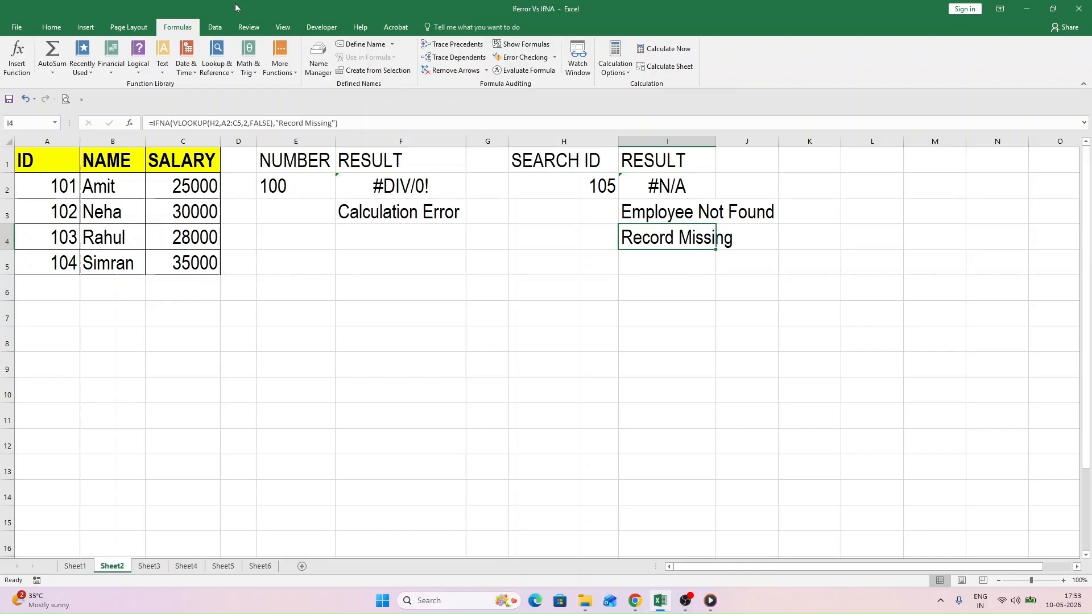
Step: Enter the number 200 in cell K1 as the value for a second division test
click(796, 162)
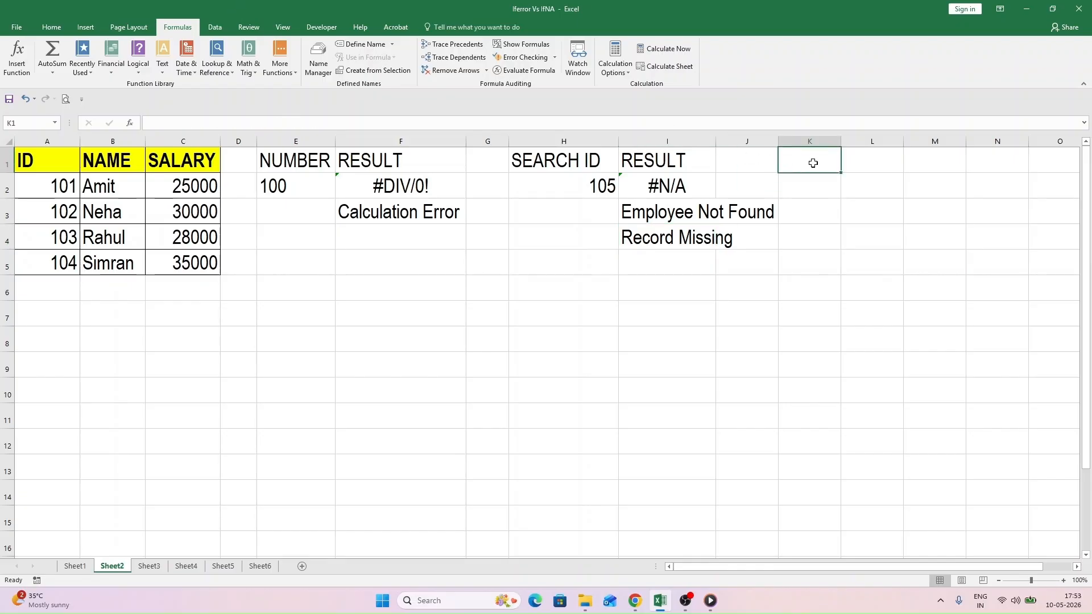
text(200)
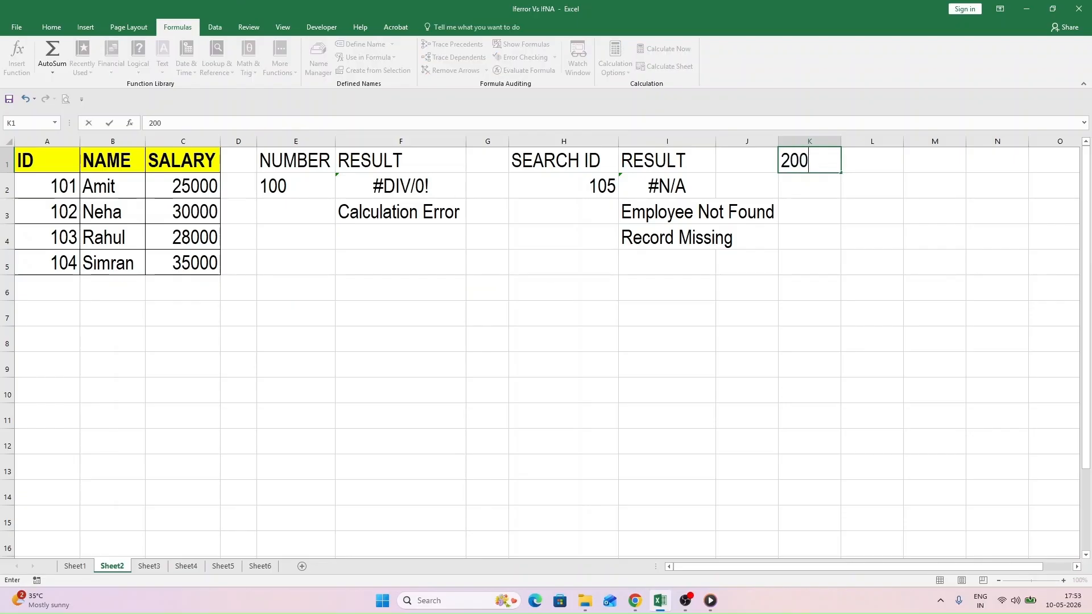
key(Return)
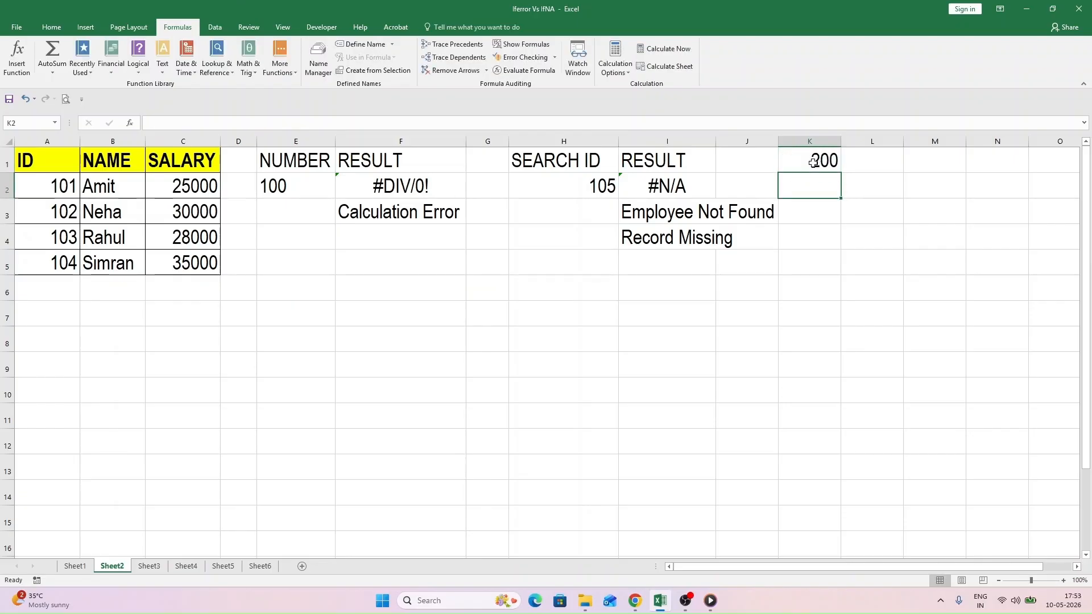
Step: Enter =IFNA(K1/0,"Handled") in cell K2 to test IFNA on a division by zero
text(=ifna)
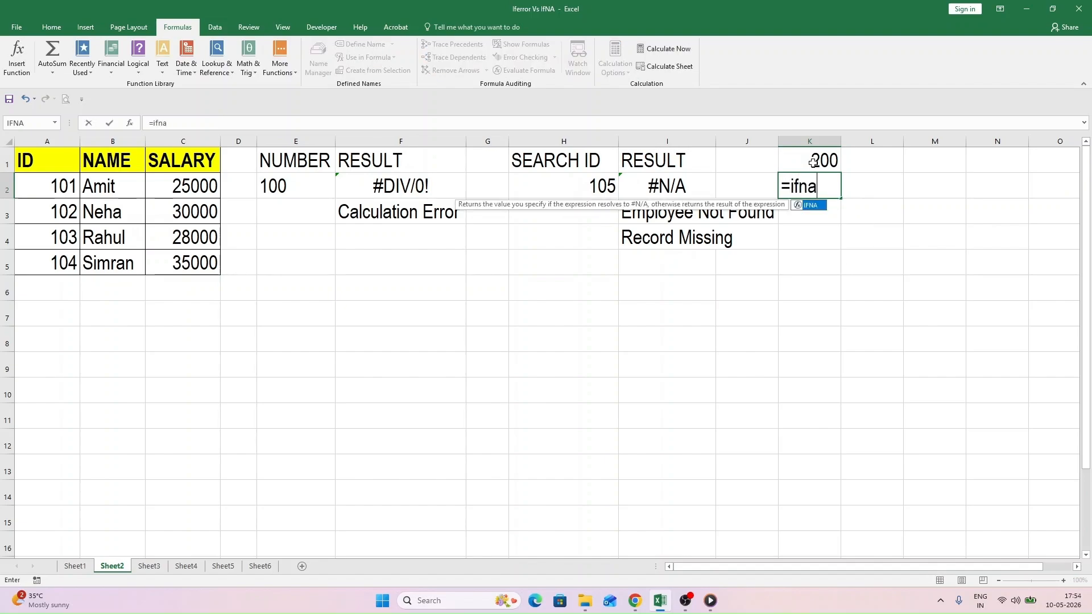
key(Tab)
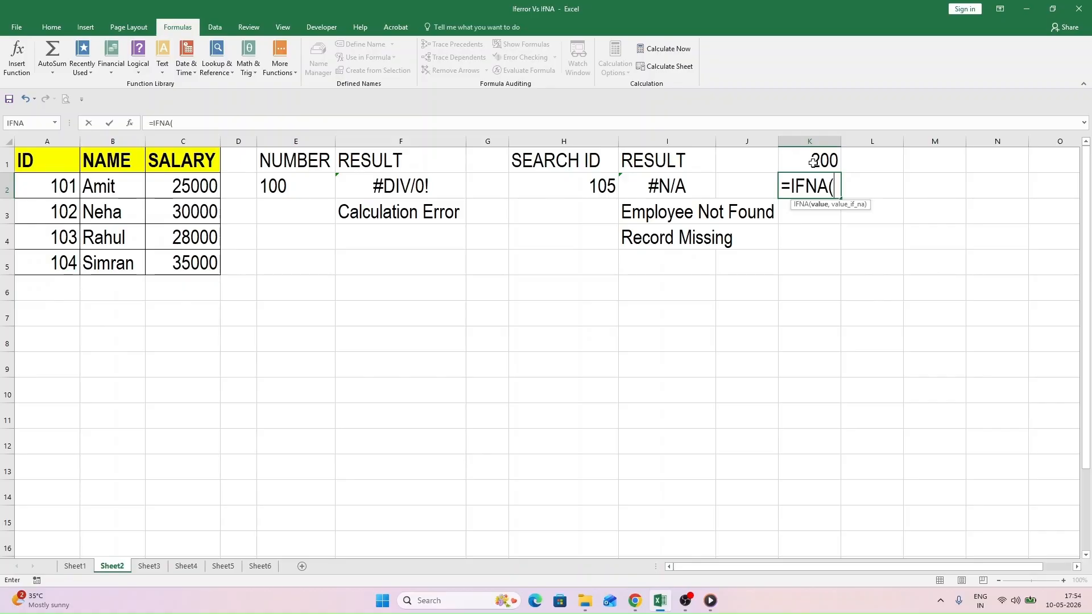
text(k1/)
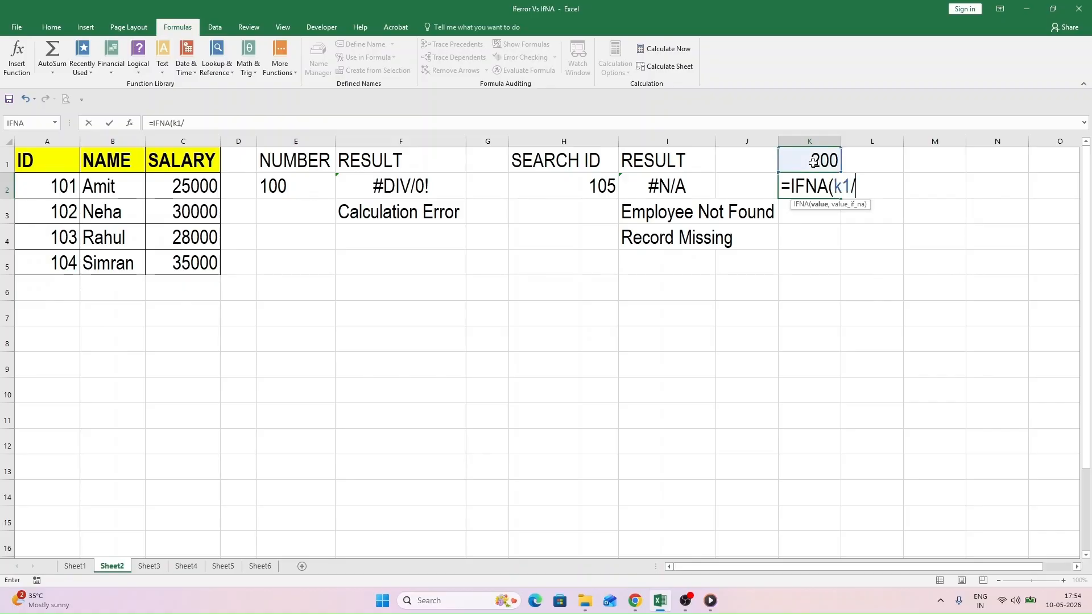
text(0,"Handled")
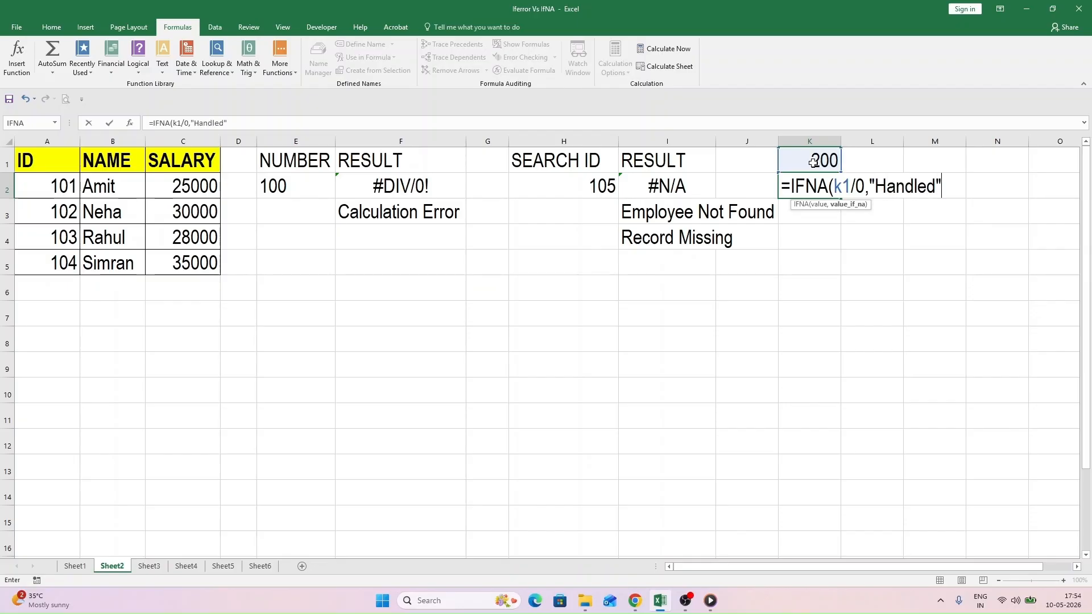
text())
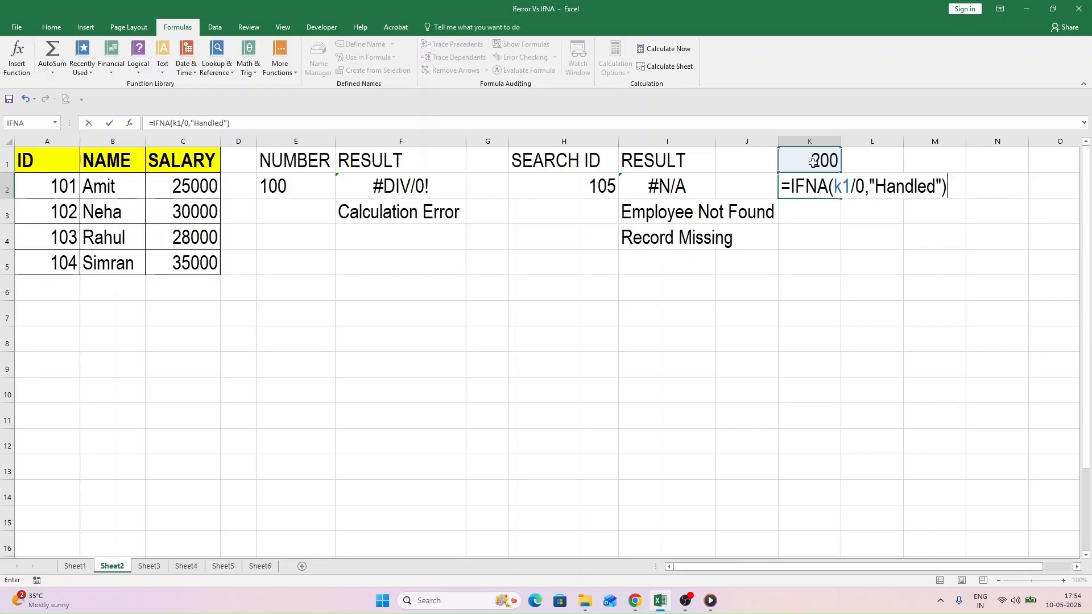
key(Return)
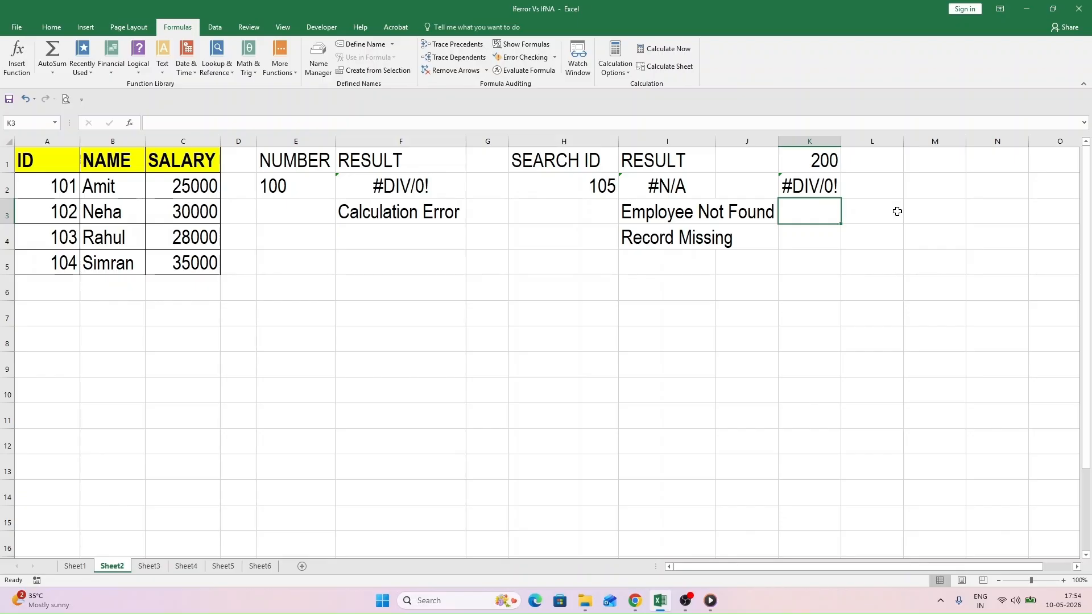
Step: Enter =IFERROR(K1/0,"Handled Successfully") in cell K3, below the IFNA division test
text(=iferr)
key(BackSpace)
text(r)
key(Tab)
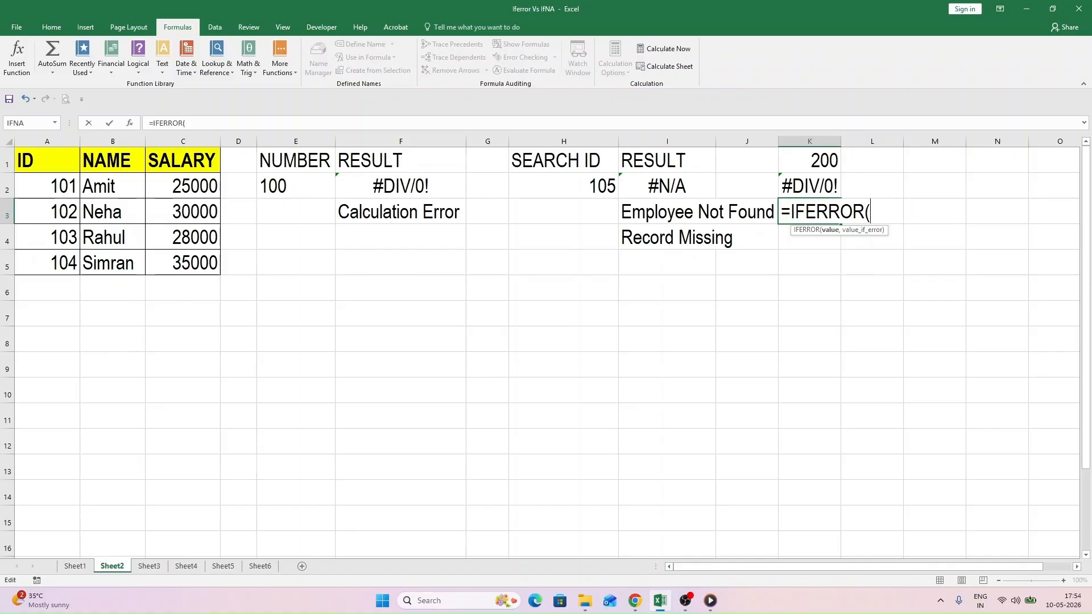
text(l)
key(BackSpace)
text(k)
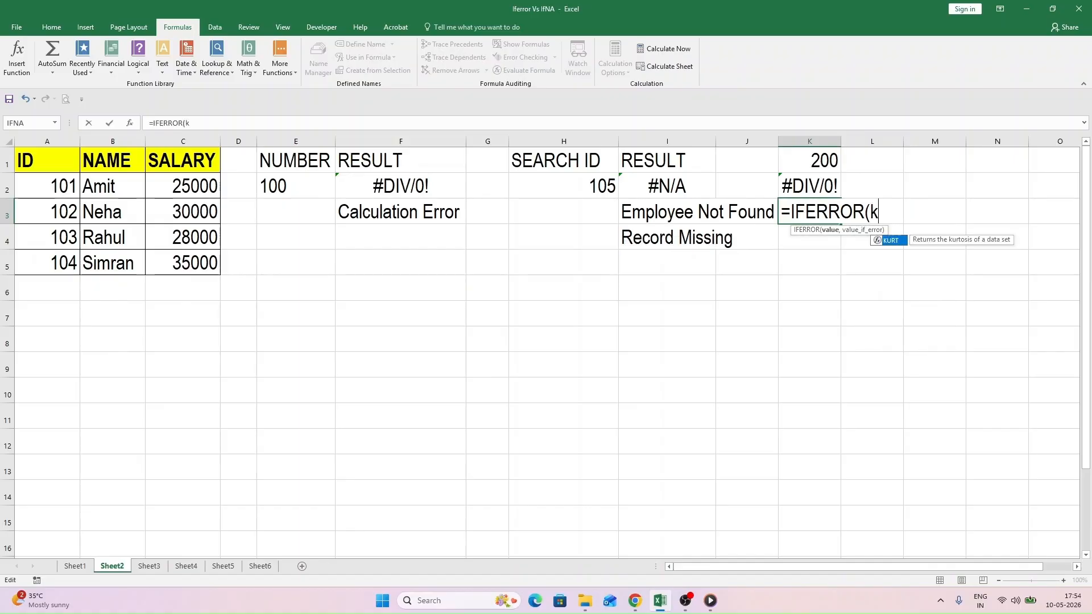
text(1/0)
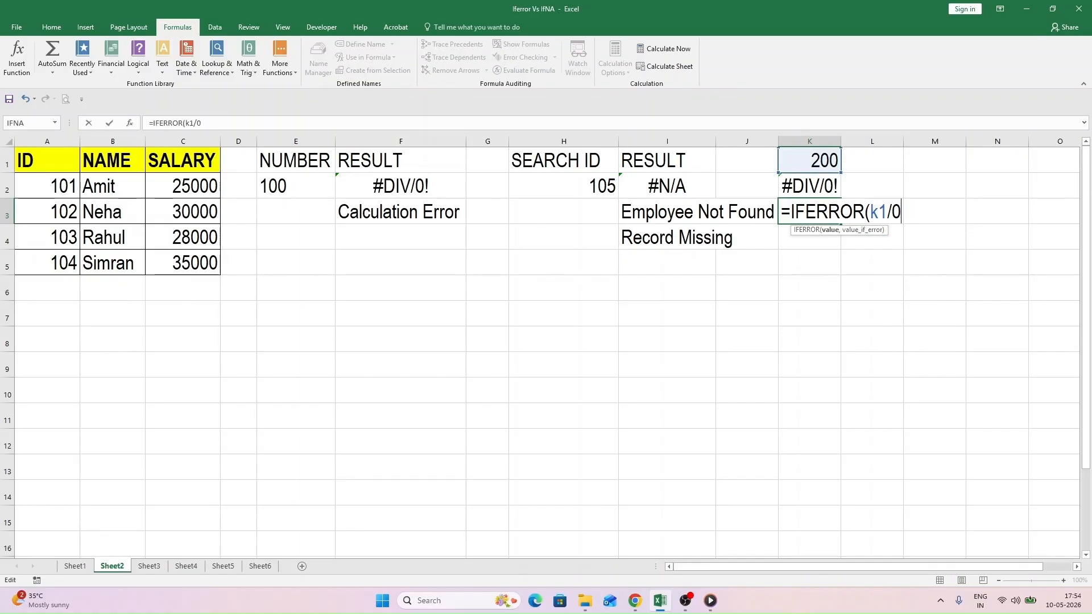
text(,"Ha)
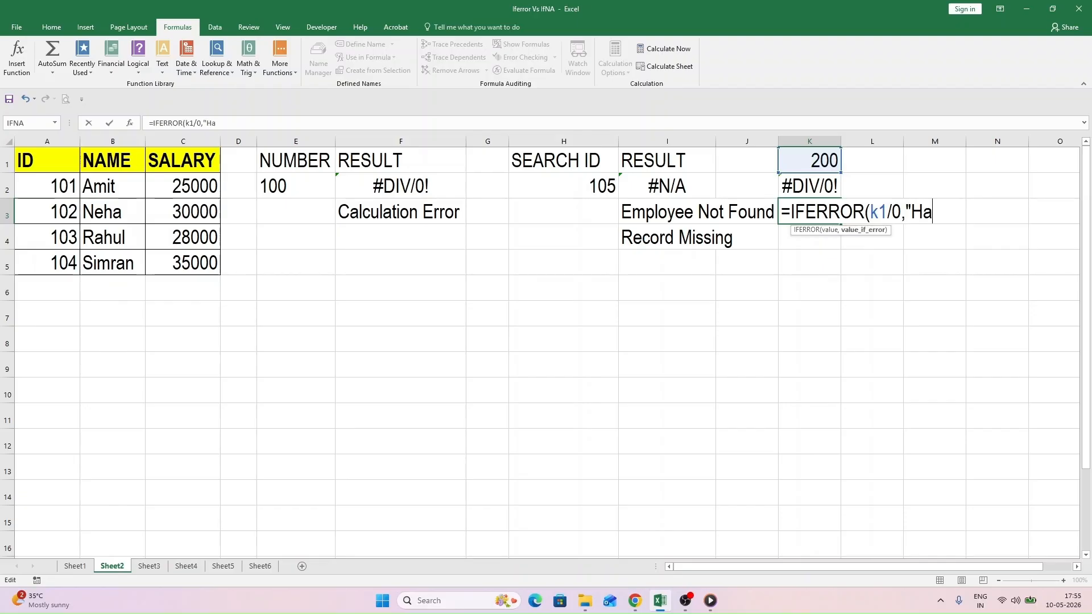
text(ndled )
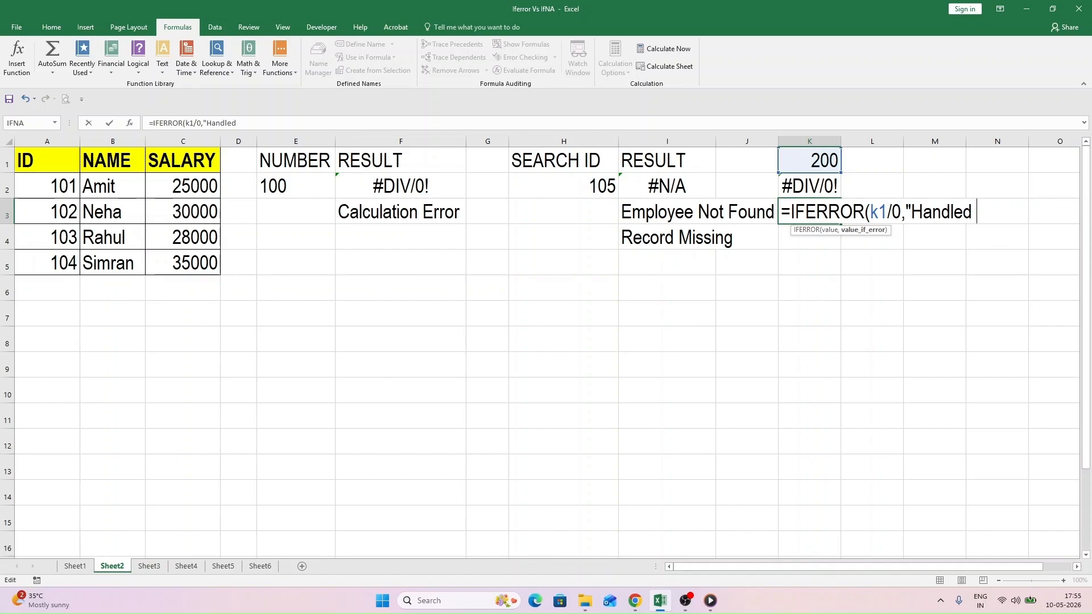
text(Successfully))
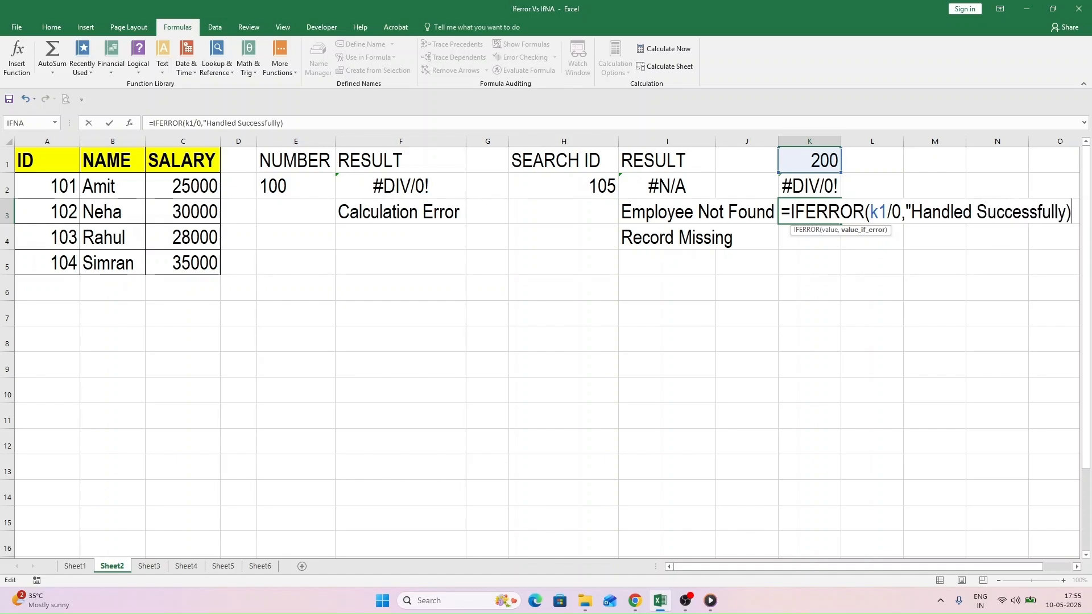
key(BackSpace)
text("))
key(Return)
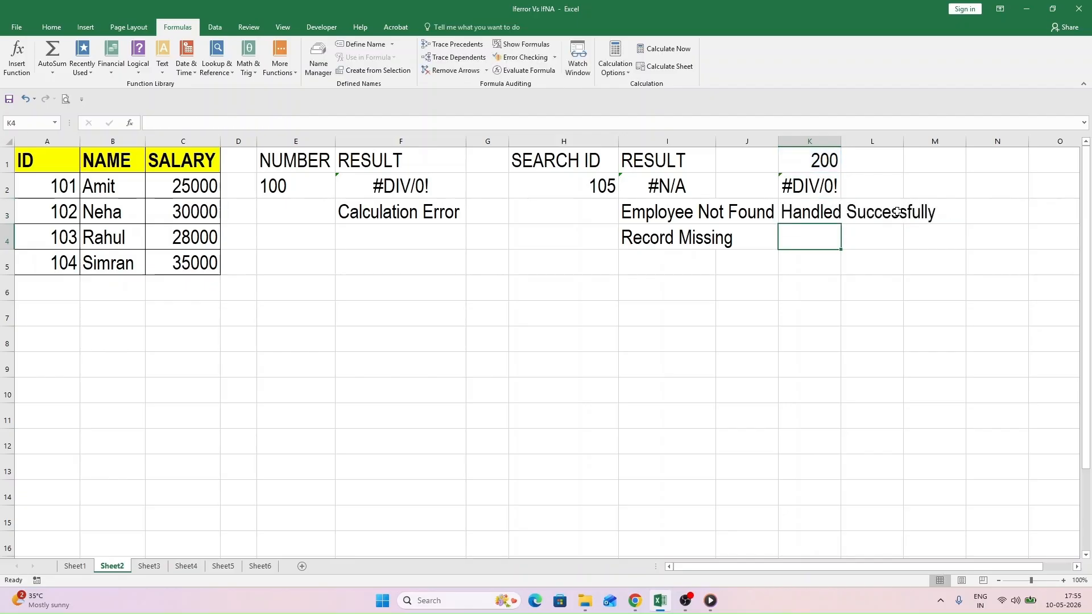